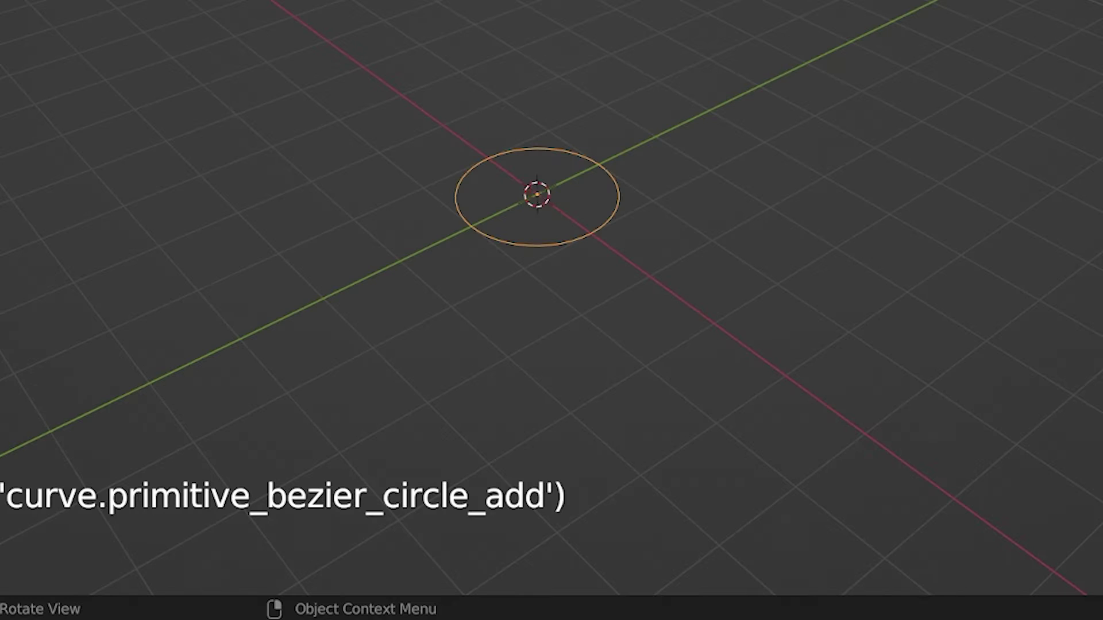
- Rotate two opposite control points of the Bezier circle around the global Z axis, with the 3D Cursor as pivot
scroll(515, 234, "up", 4)
key("Tab")
left_click(640, 262)
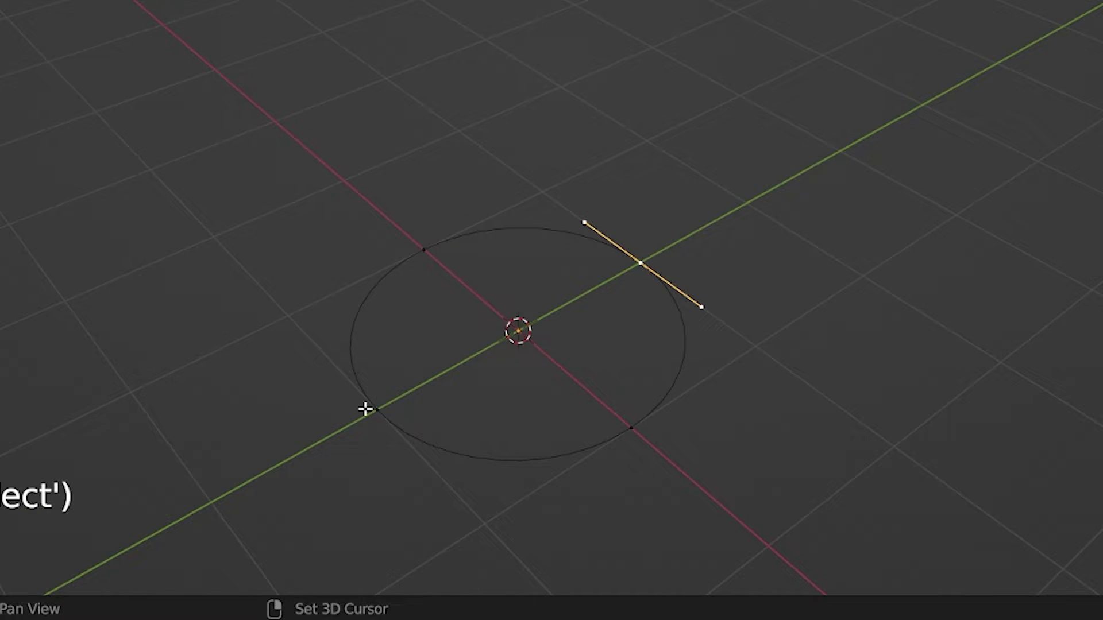
left_click(390, 59)
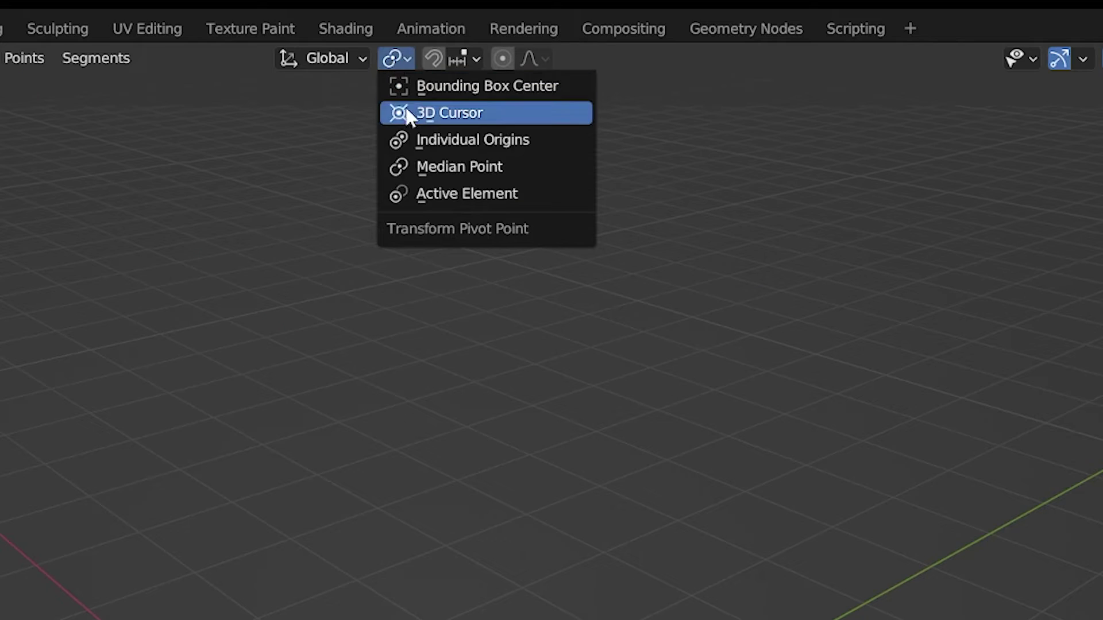
left_click(422, 115)
key("r")
key("z")
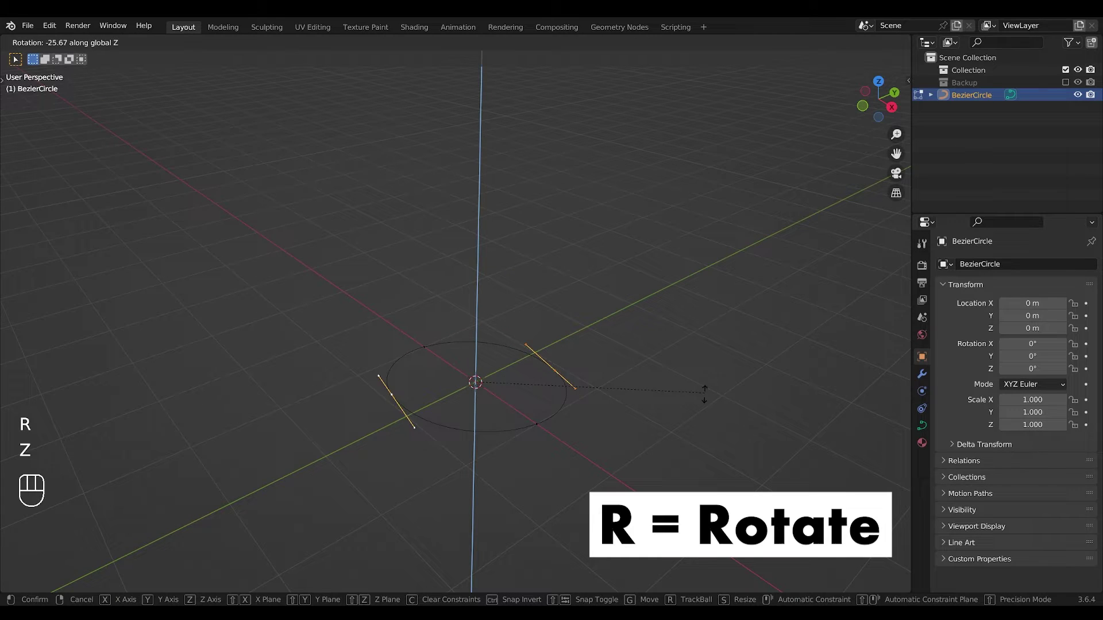
left_click(671, 465)
- Raise the two selected opposite control points of the circle along the Z axis
middle_click_drag(671, 466, 554, 271)
key("g")
key("z")
left_click(610, 305)
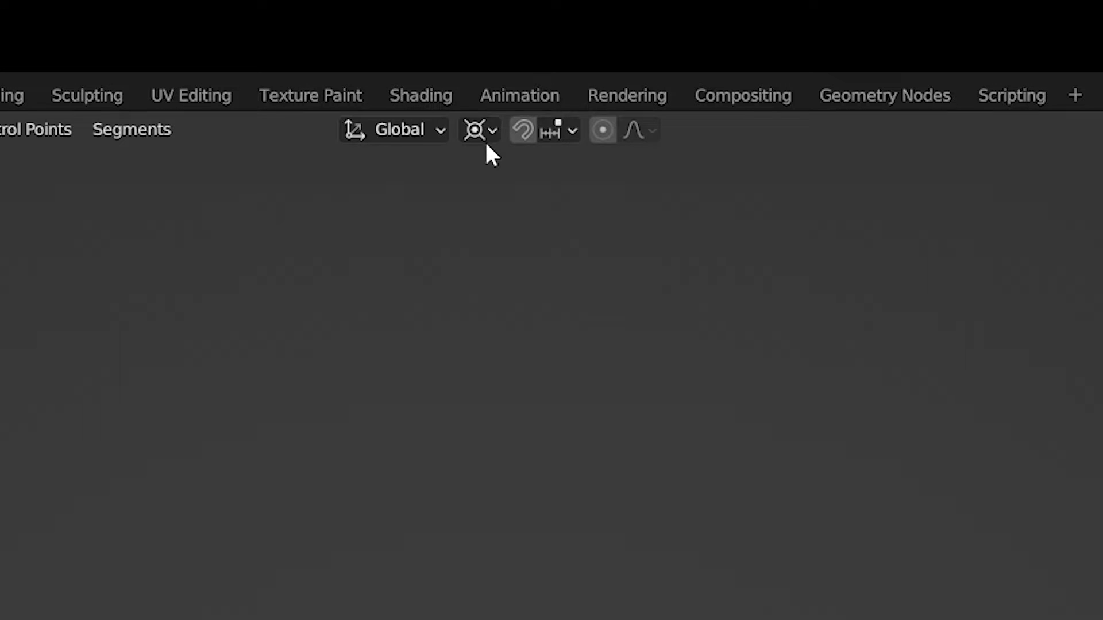
- Flatten the raised points' handles by scaling them to 0 along Z with the Individual Origins pivot
left_click(443, 45)
left_click(538, 225)
key("s")
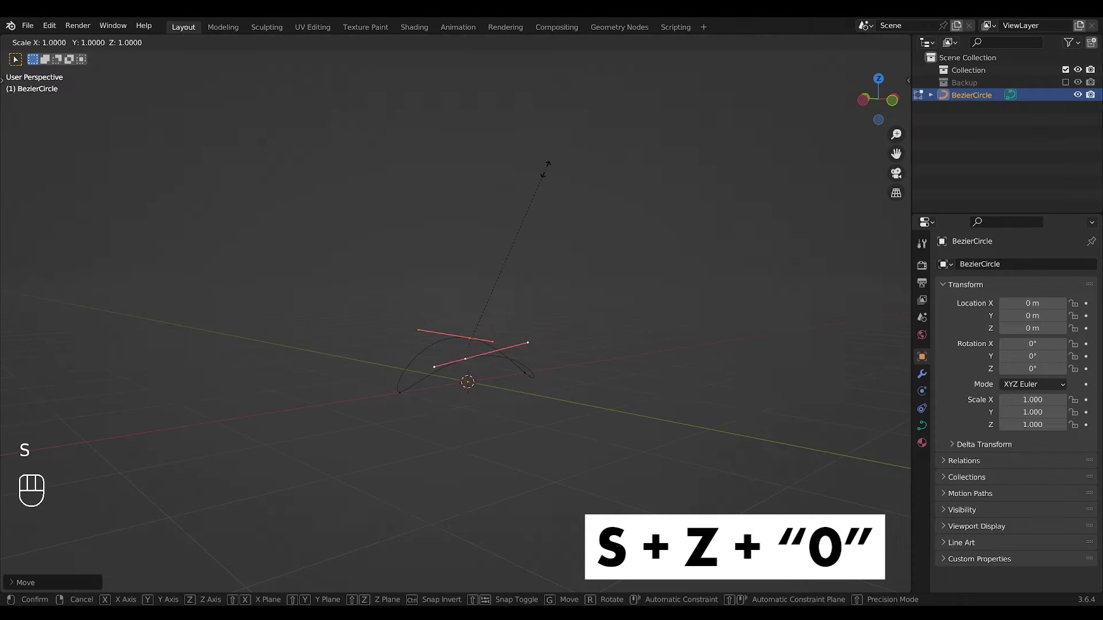
key("z")
key("KP_Enter")
- Flatten the handles of the other two opposite control points by scaling them to 0 along Z
left_click(432, 393)
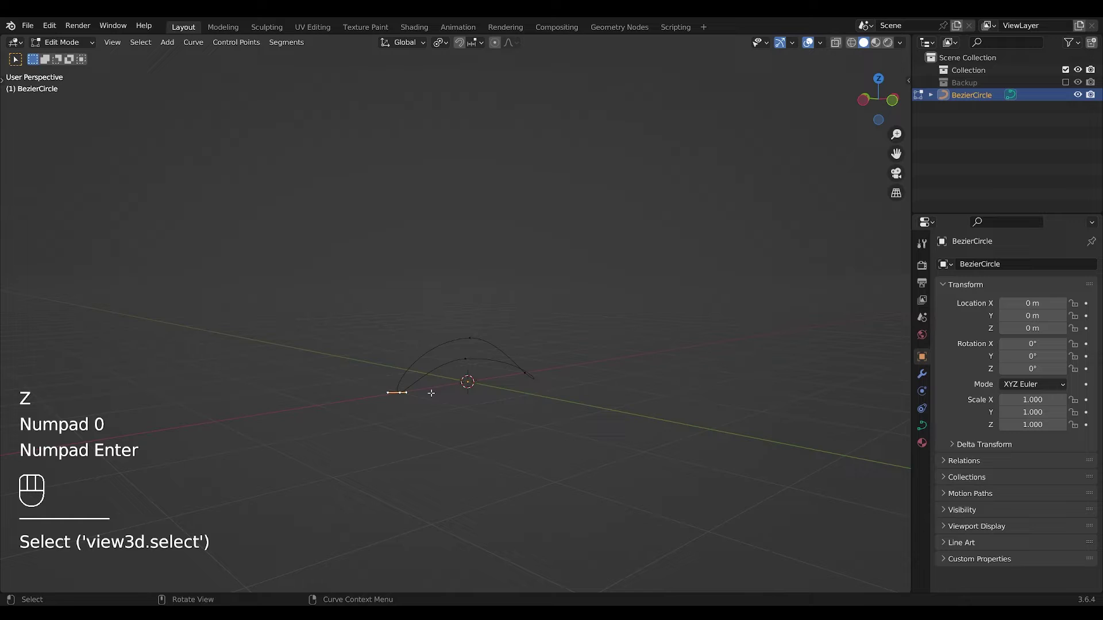
key("s")
key("z")
key("KP_0")
key("KP_Enter")
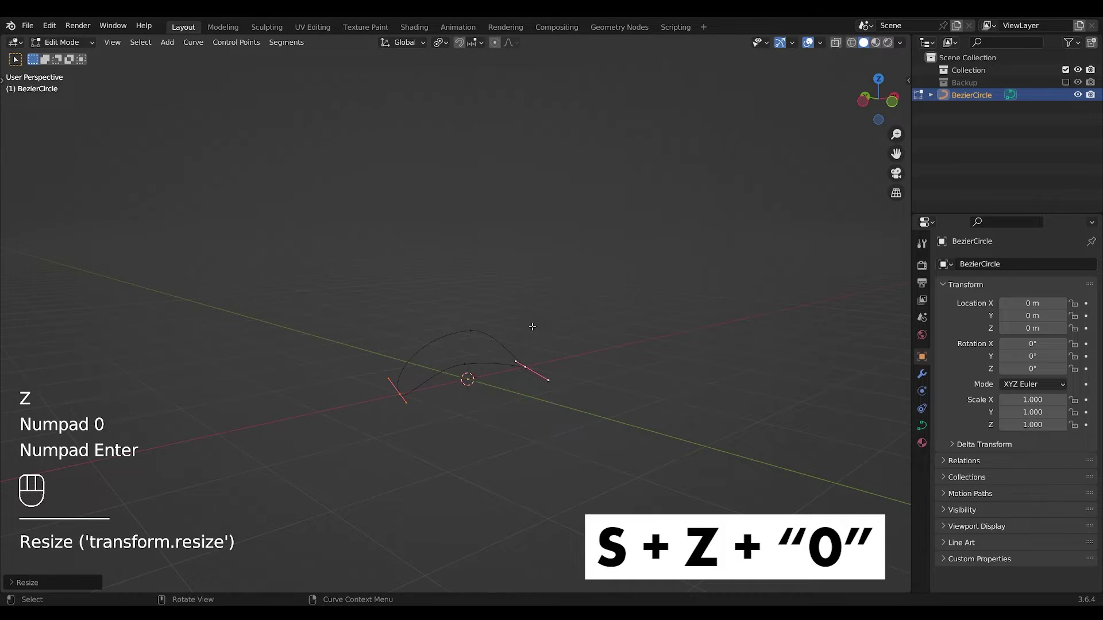
middle_click_drag(533, 327, 633, 396)
key("Tab")
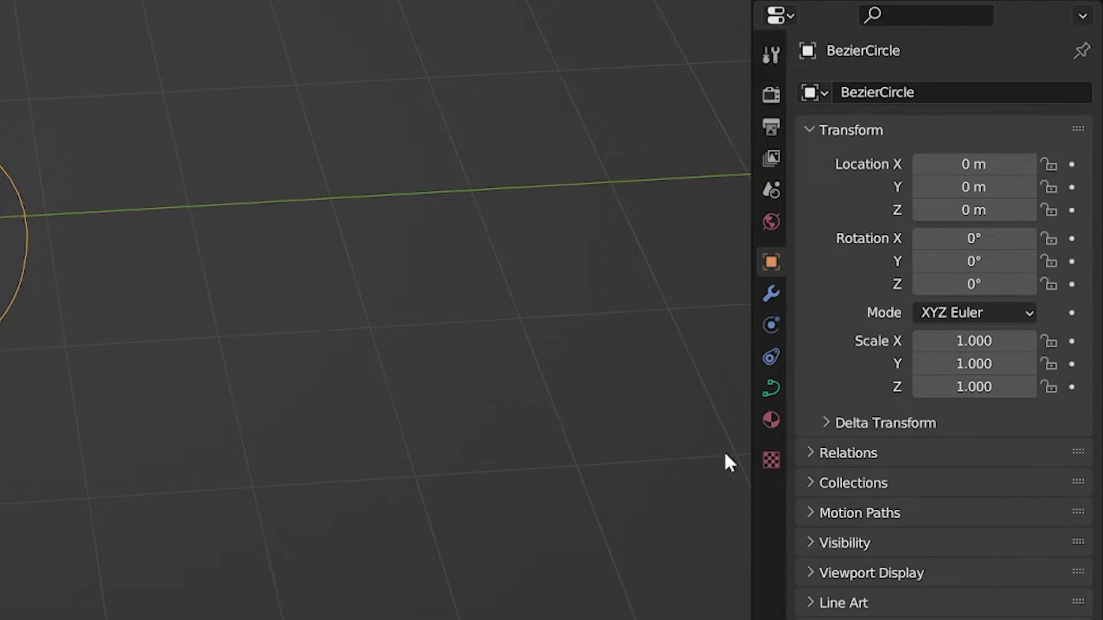
- Thicken the curve into a tube with a round bevel depth and set its preview resolution to 5
left_click(777, 389)
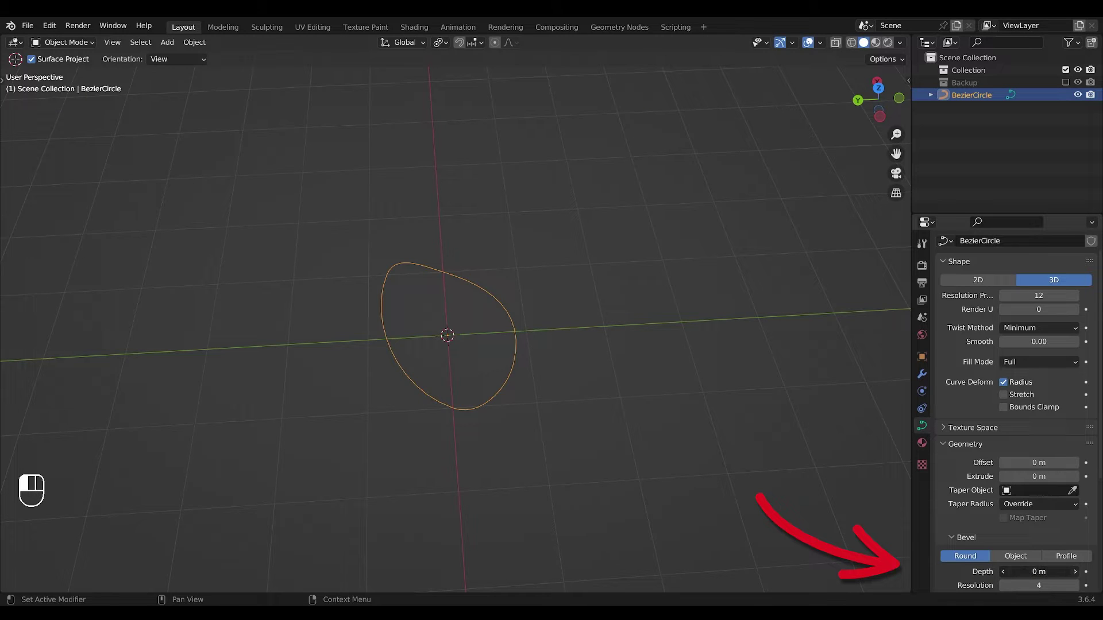
left_click_drag(1039, 572, 1063, 571)
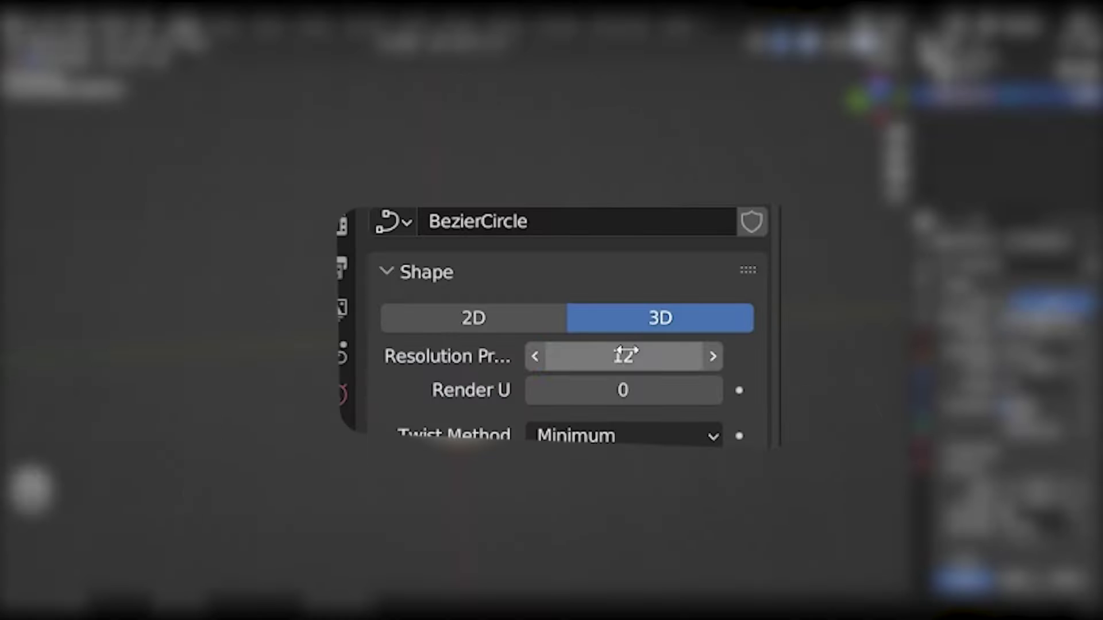
left_click(626, 355)
type("5")
- Add an Array modifier to the ring with a relative offset factor of 0.5 on X
left_click(798, 275)
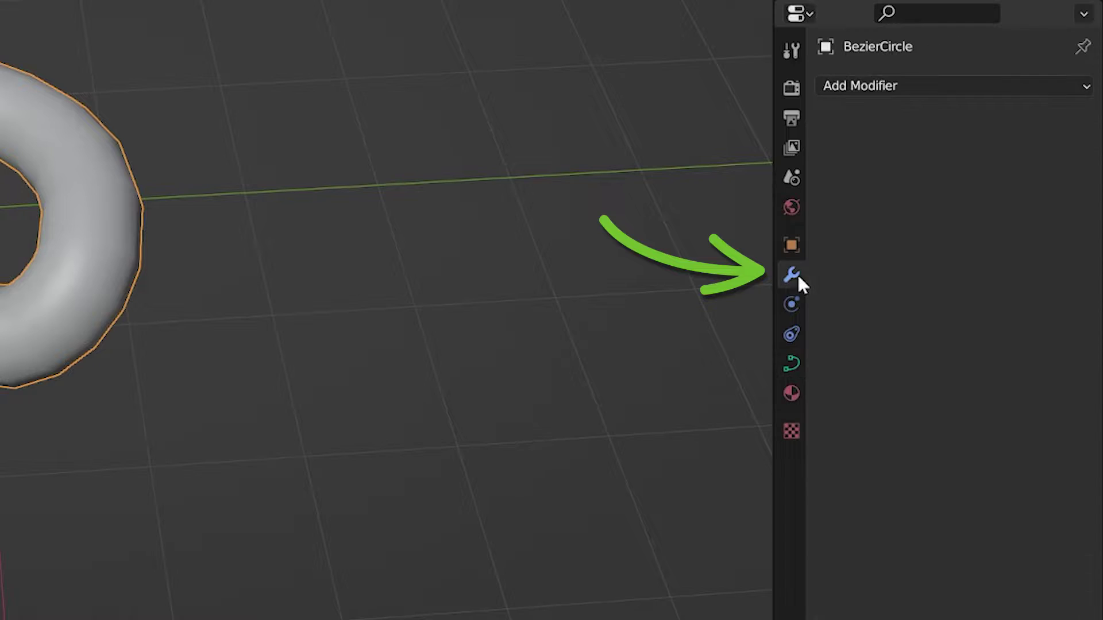
left_click(900, 84)
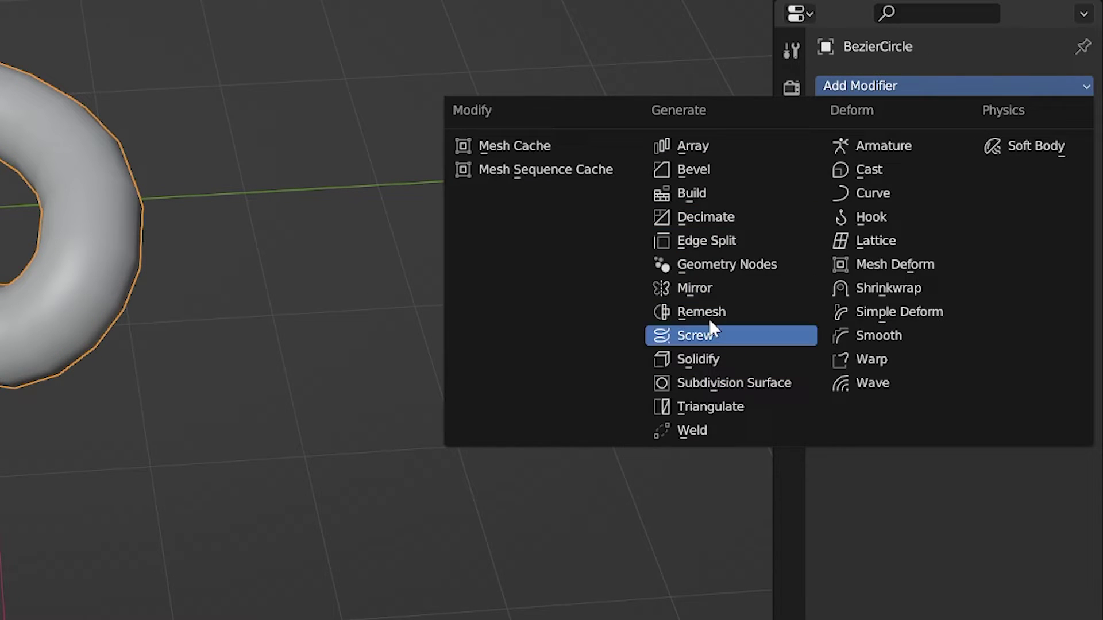
left_click(713, 148)
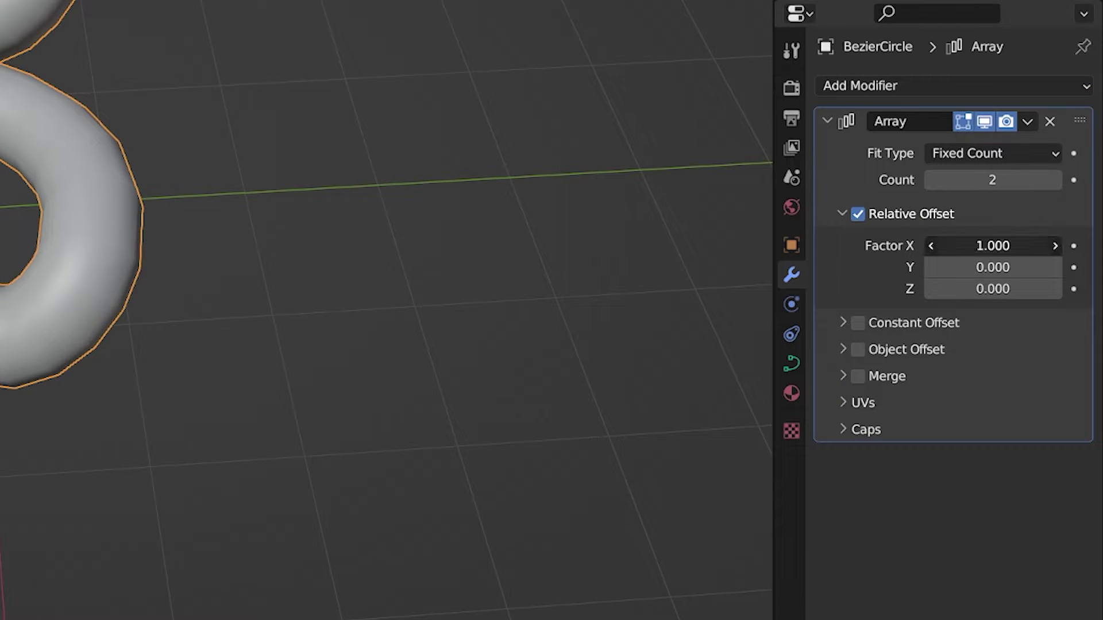
type(".5")
key("Return")
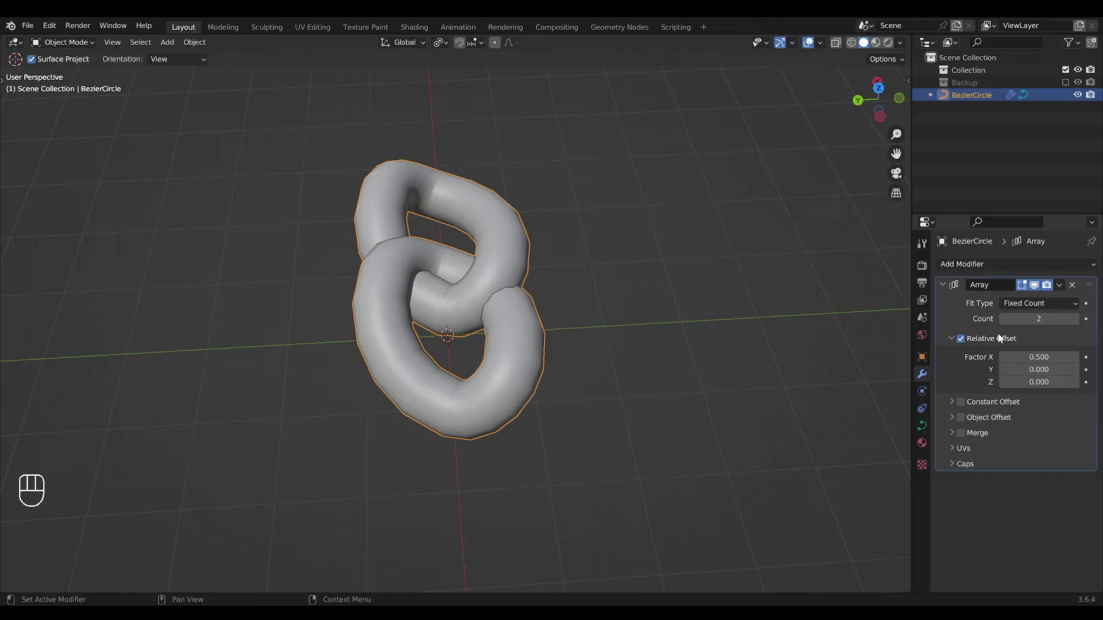
- Rotate all control points of the ring about -20° around global Z, with the 3D Cursor as pivot
middle_click_drag(408, 172, 581, 236)
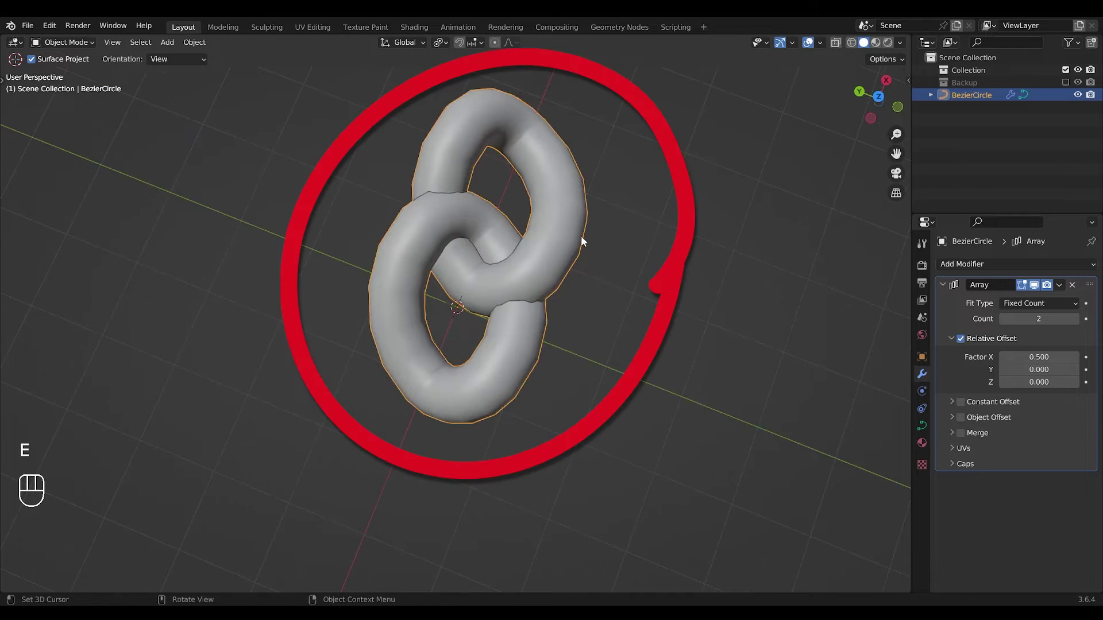
key("Tab")
key("a")
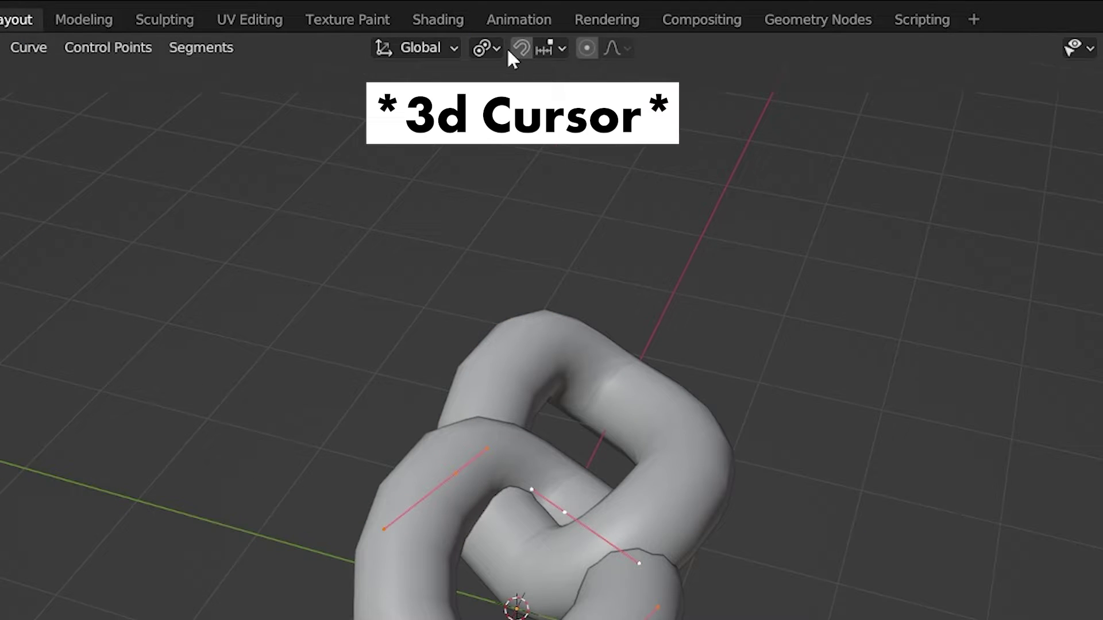
left_click(442, 42)
left_click(502, 101)
key("r")
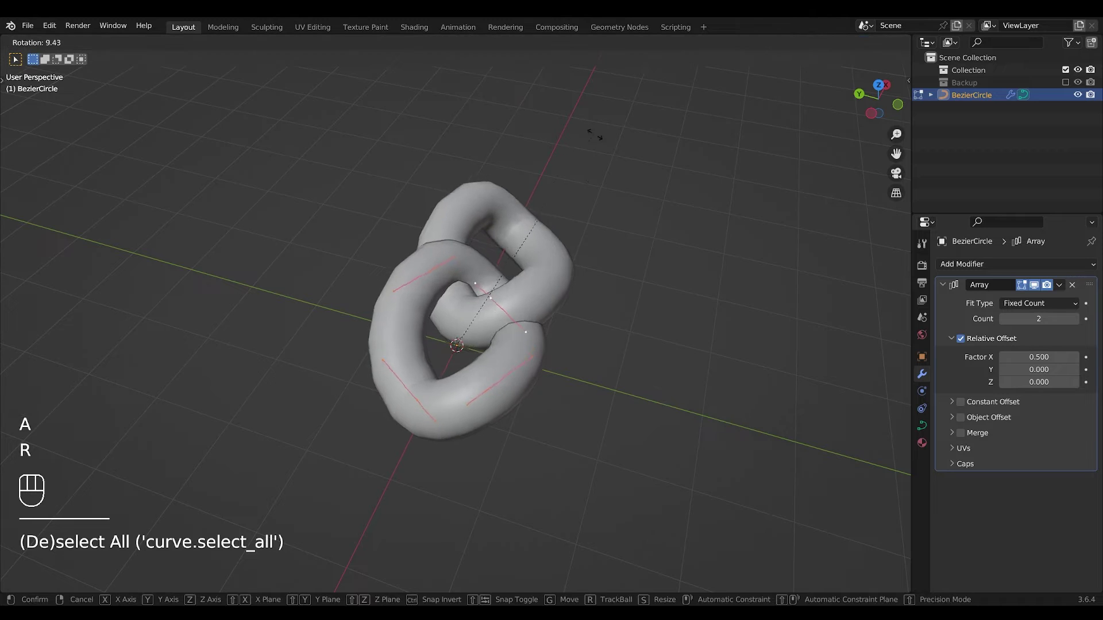
key("z")
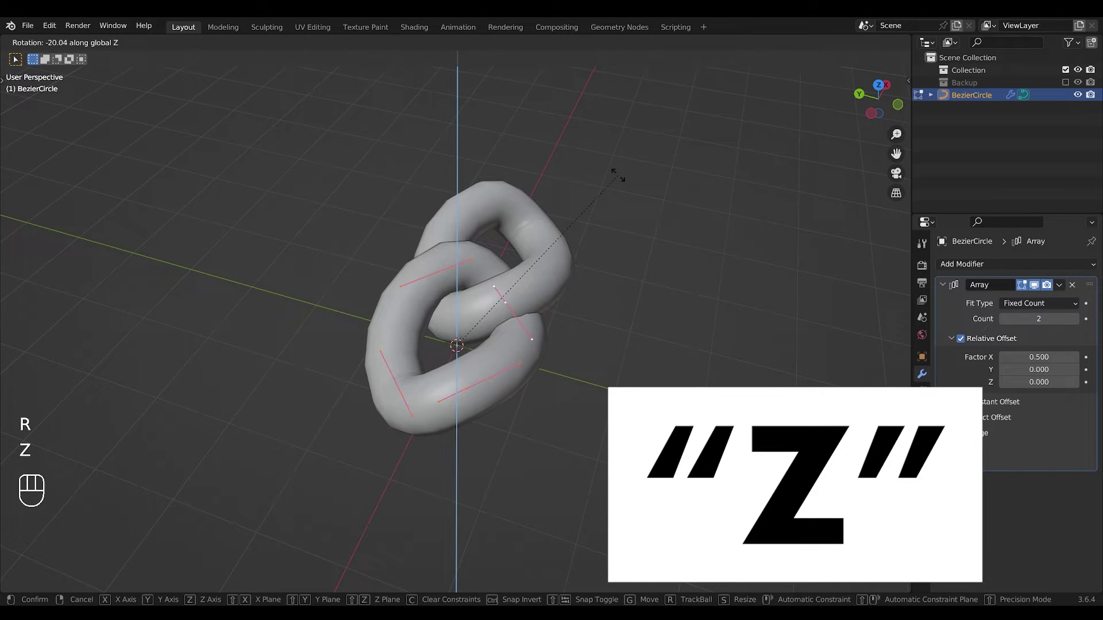
left_click(618, 176)
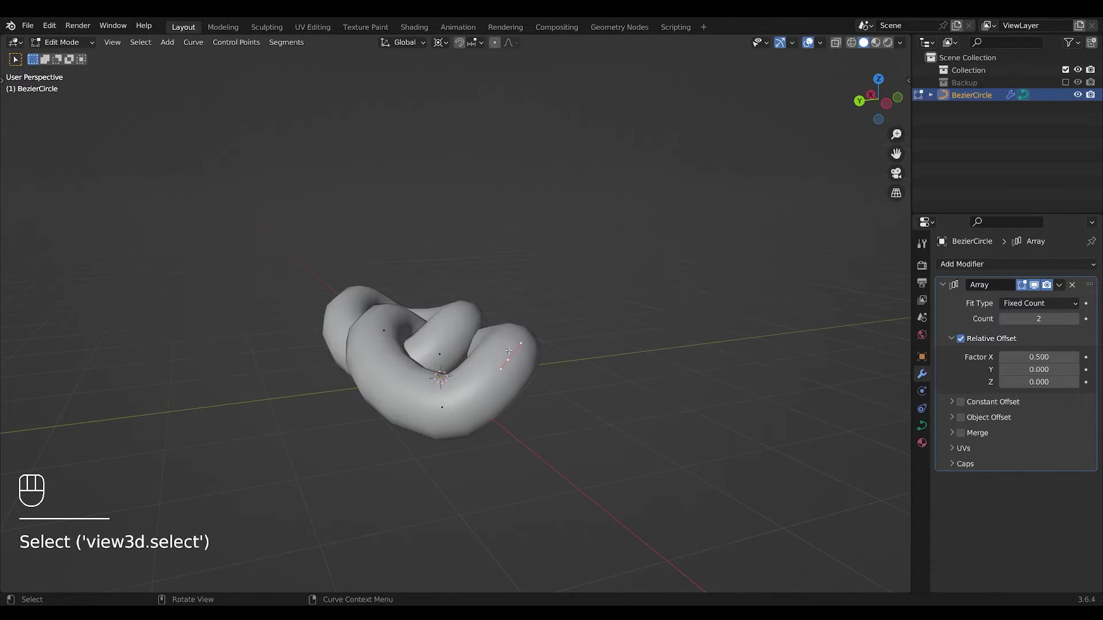
- Move the two raised control points up about 0.35 m along Z and adjust the curve's bevel depth
middle_click_drag(525, 339, 581, 342)
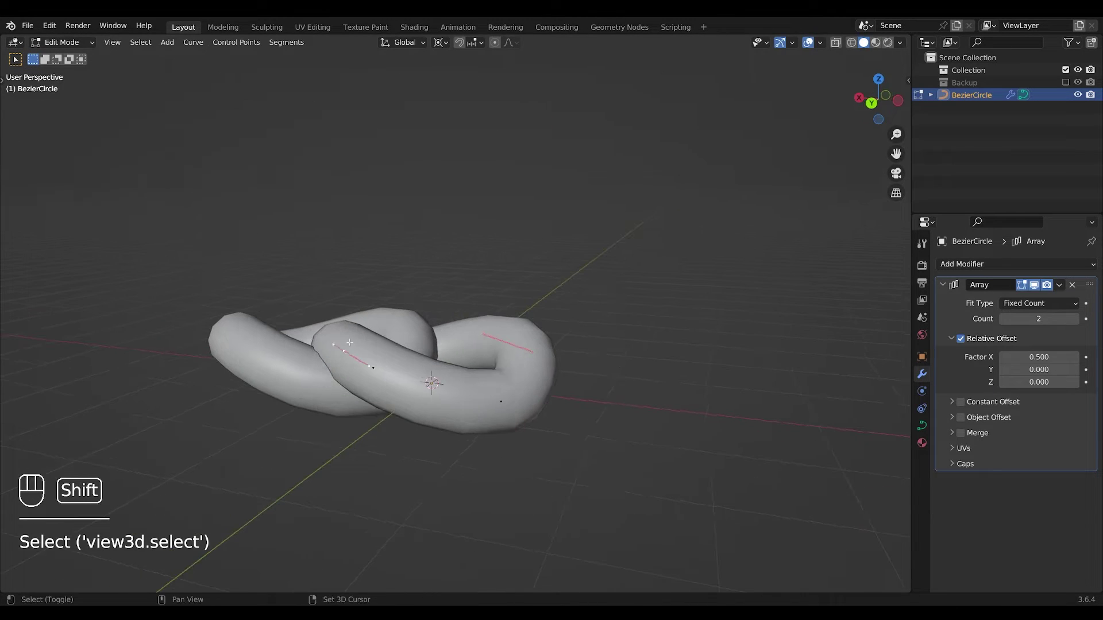
middle_click_drag(349, 342, 414, 310)
key("g")
key("z")
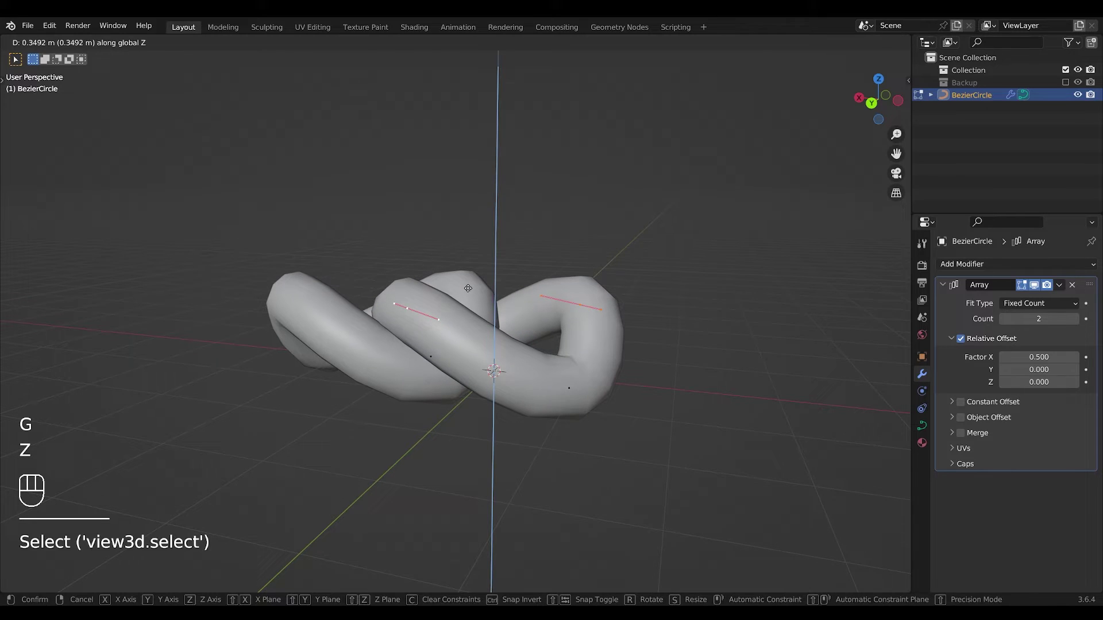
key("Tab")
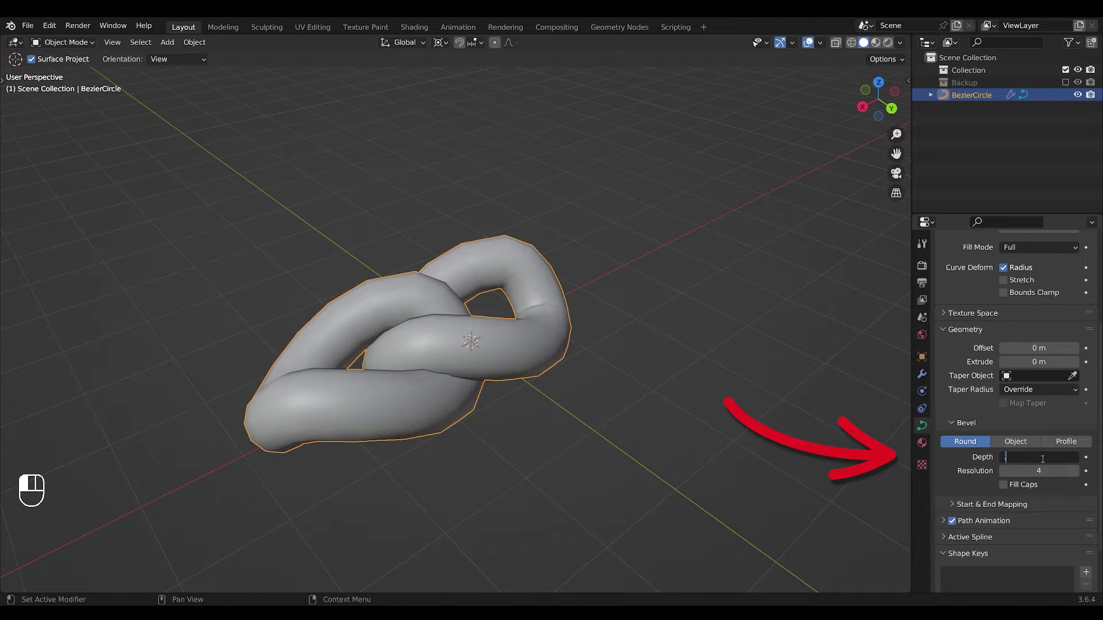
key("Return")
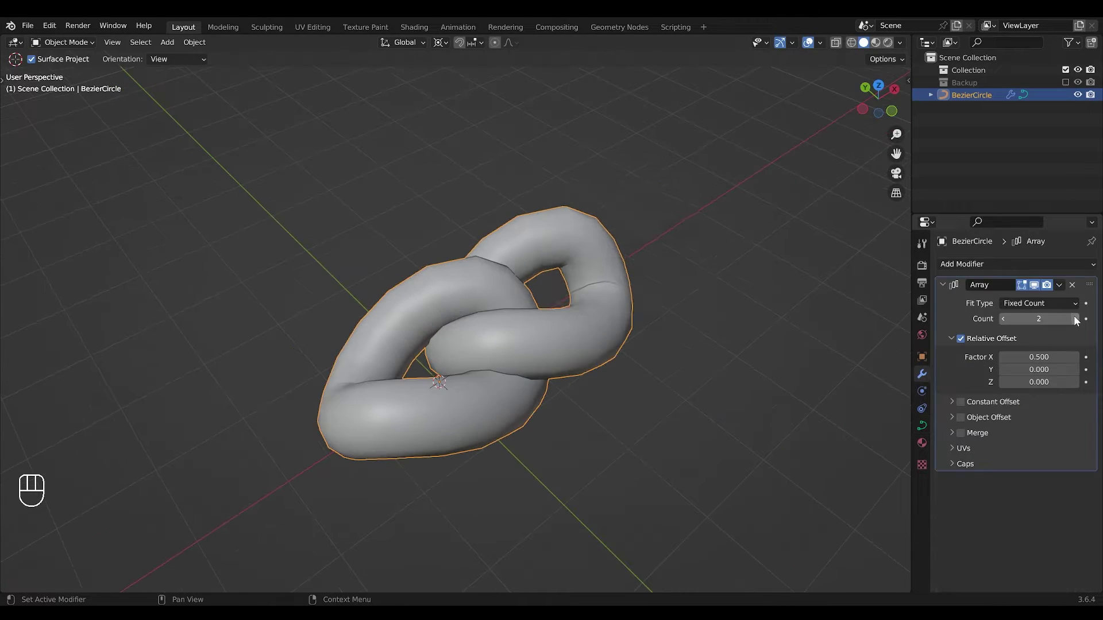
- Preview the chain with an Array count of 4, and remove the Array modifier
left_click(1074, 318)
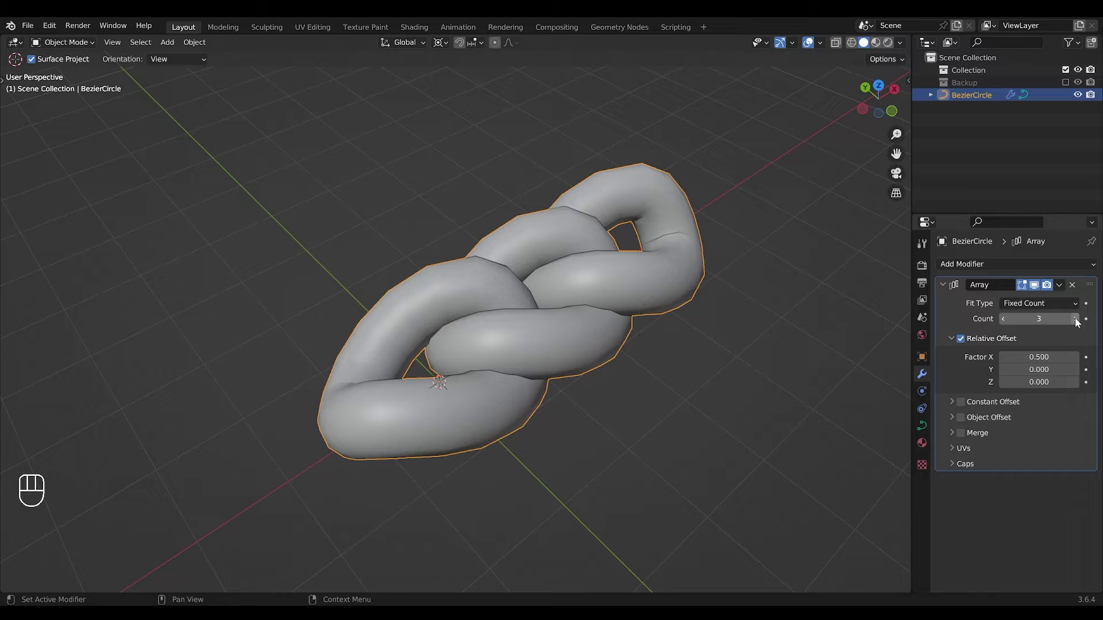
left_click(1075, 318)
middle_click_drag(741, 241, 1025, 306)
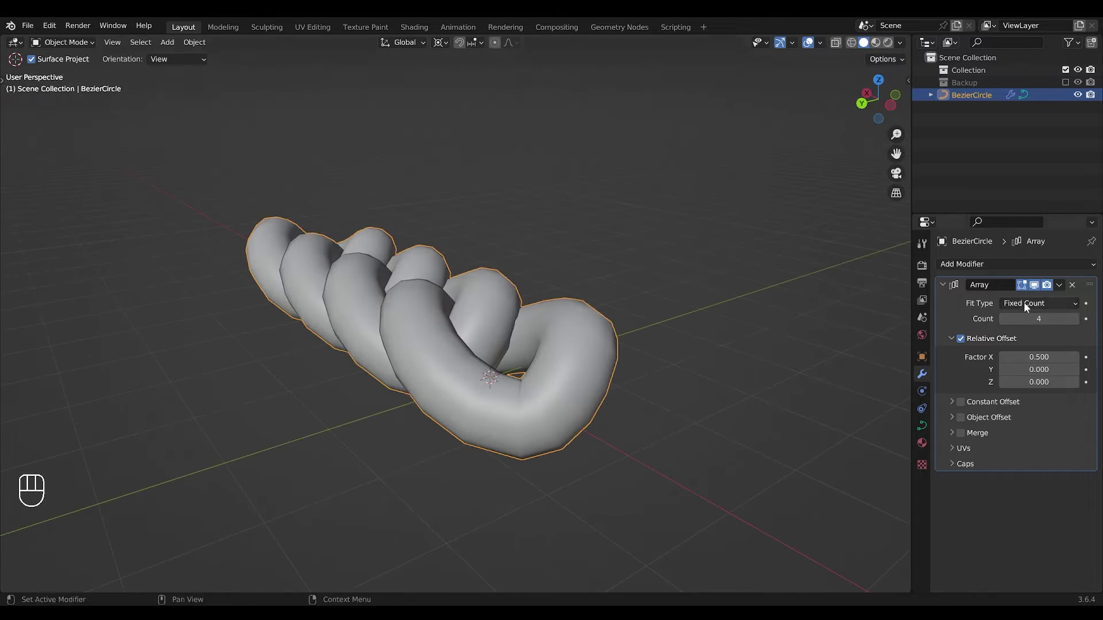
left_click(1072, 285)
- Convert the single curve ring to a mesh and check its geometry in Edit Mode
middle_click_drag(690, 290, 642, 303)
key("F3")
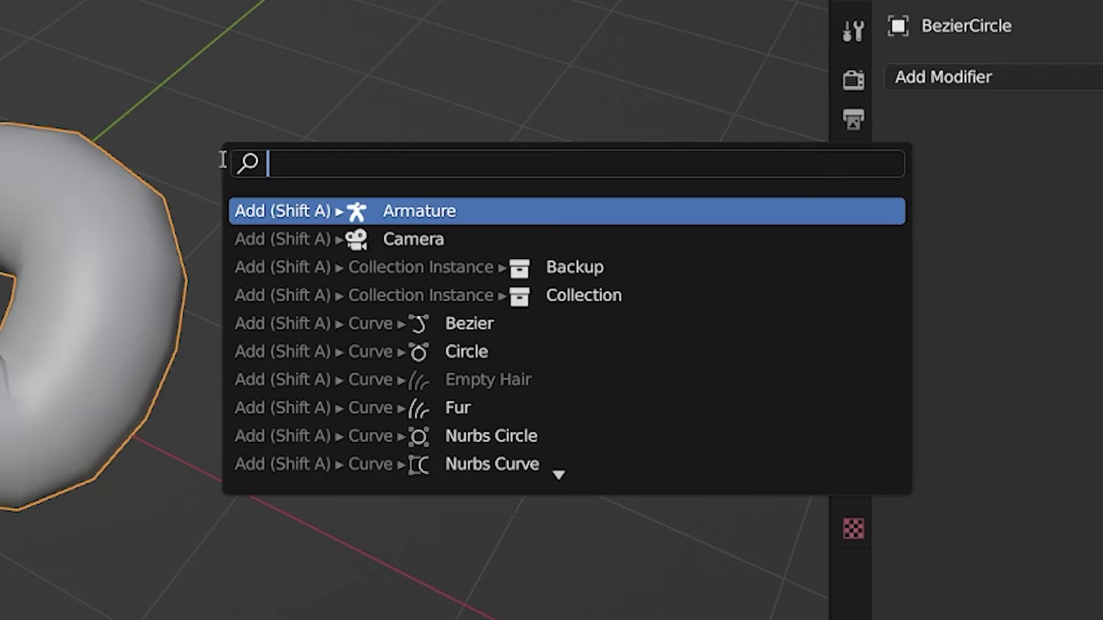
type("conver")
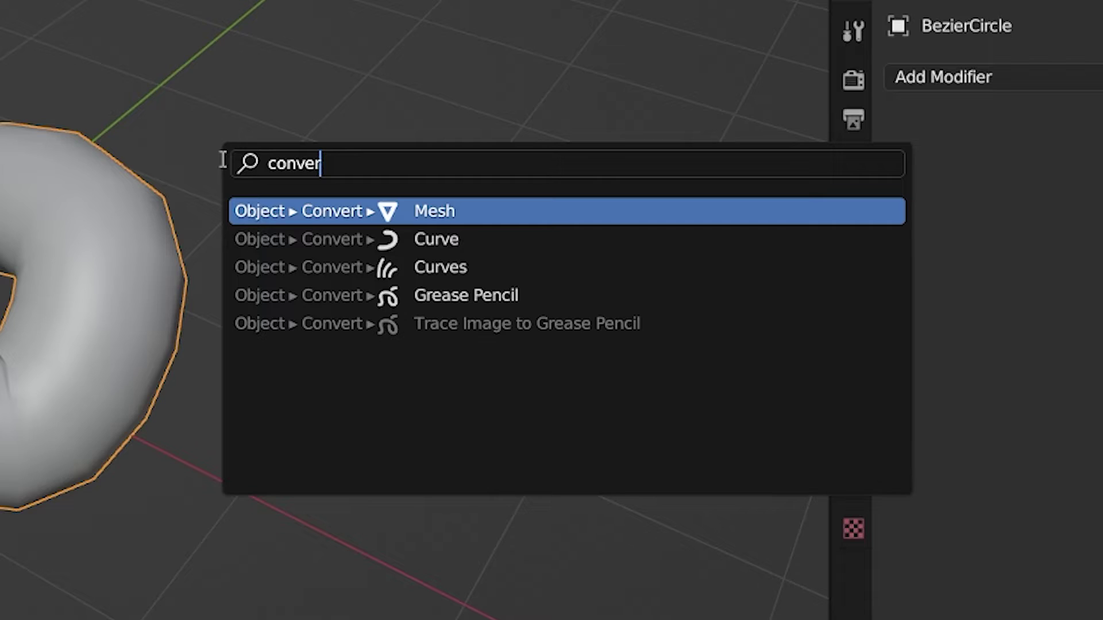
key("Return")
key("Tab")
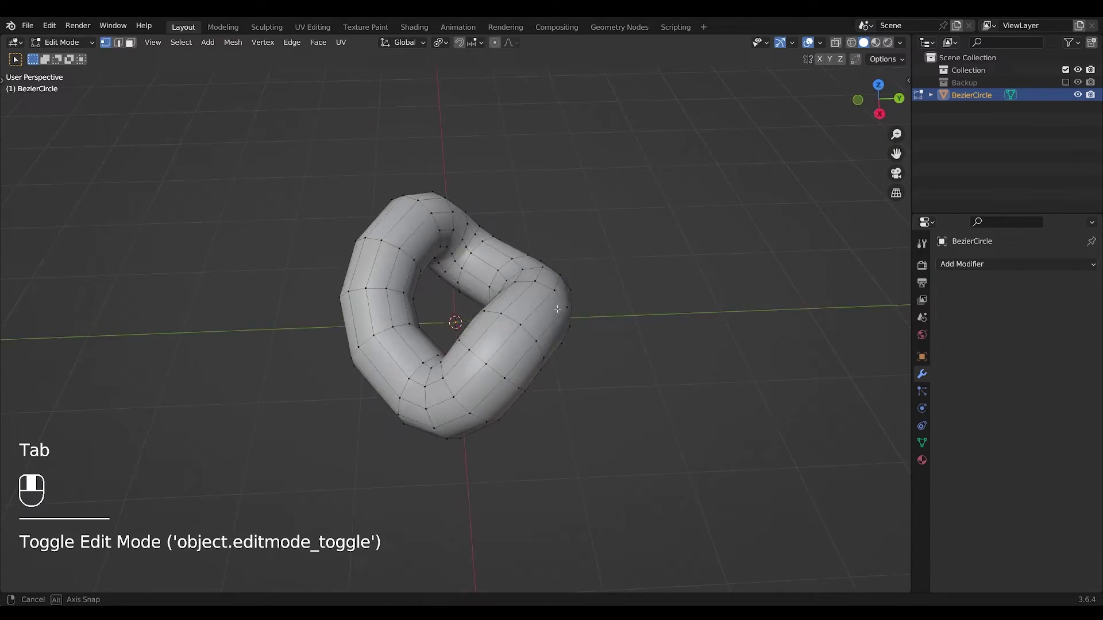
- Add a Boolean modifier to the converted mesh ring in Object Mode
key("Tab")
left_click(971, 264)
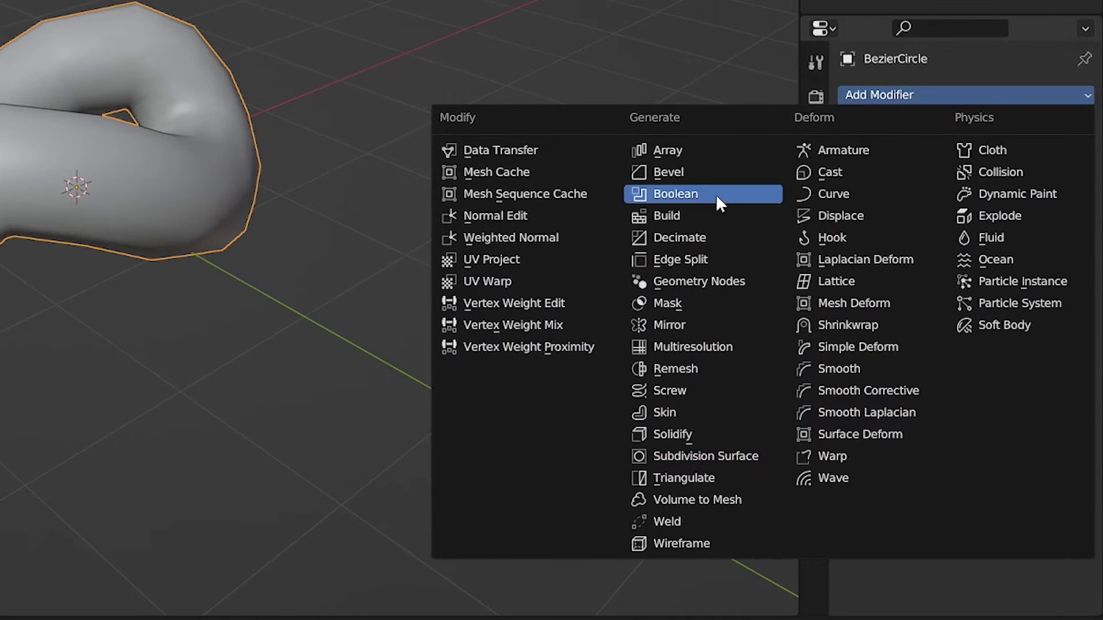
left_click(872, 321)
- Add a mesh cube and move it up along Z so it sits above the ring
left_click(167, 42)
mouse_move(175, 55)
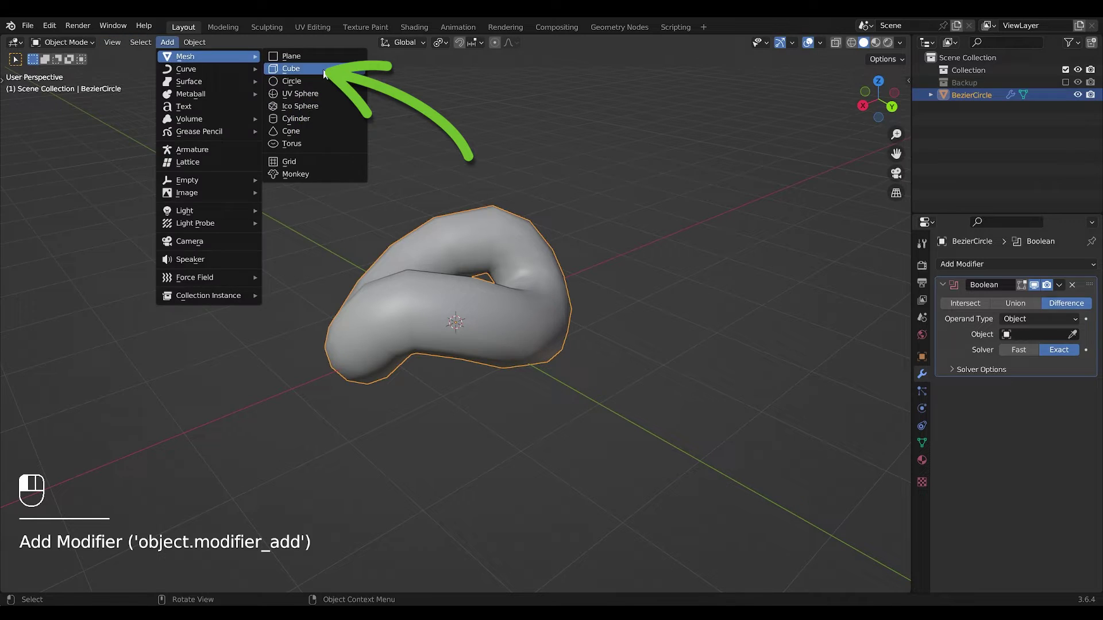
left_click(283, 69)
key("g")
key("z")
left_click(508, 171)
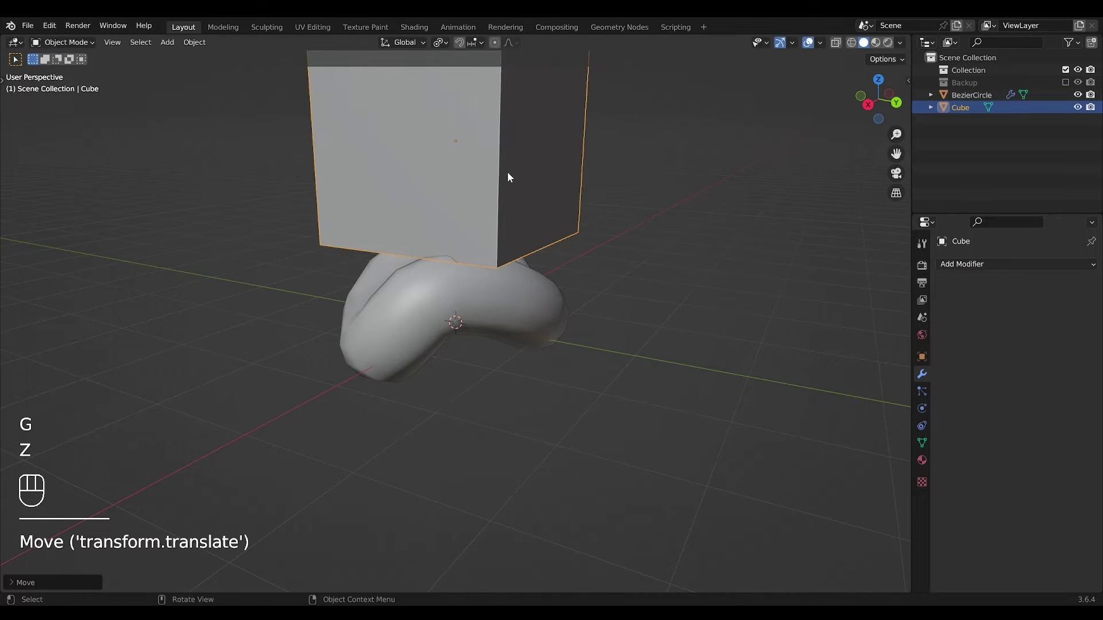
- Scale the cube larger on X and Y, excluding Z, so it extends well beyond the ring
key("s")
key("shift+z")
left_click(576, 212)
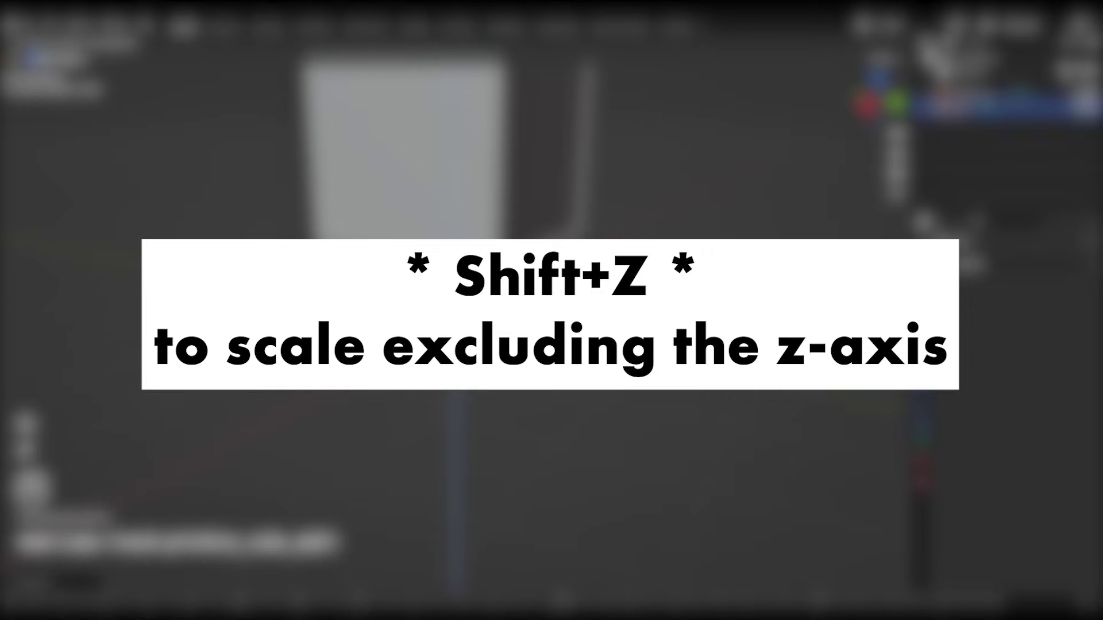
left_click(577, 258)
middle_click_drag(576, 259, 577, 216)
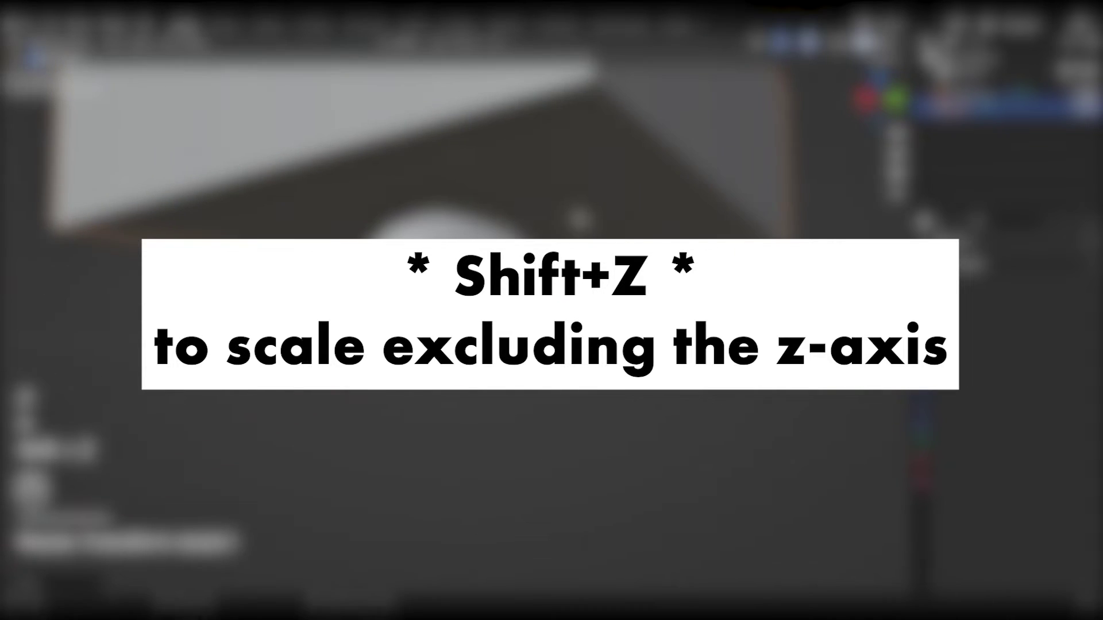
- Set Cube as the ring's Boolean object, and mirror the cube on Z only, using BezierCircle as the mirror object
left_click(529, 267)
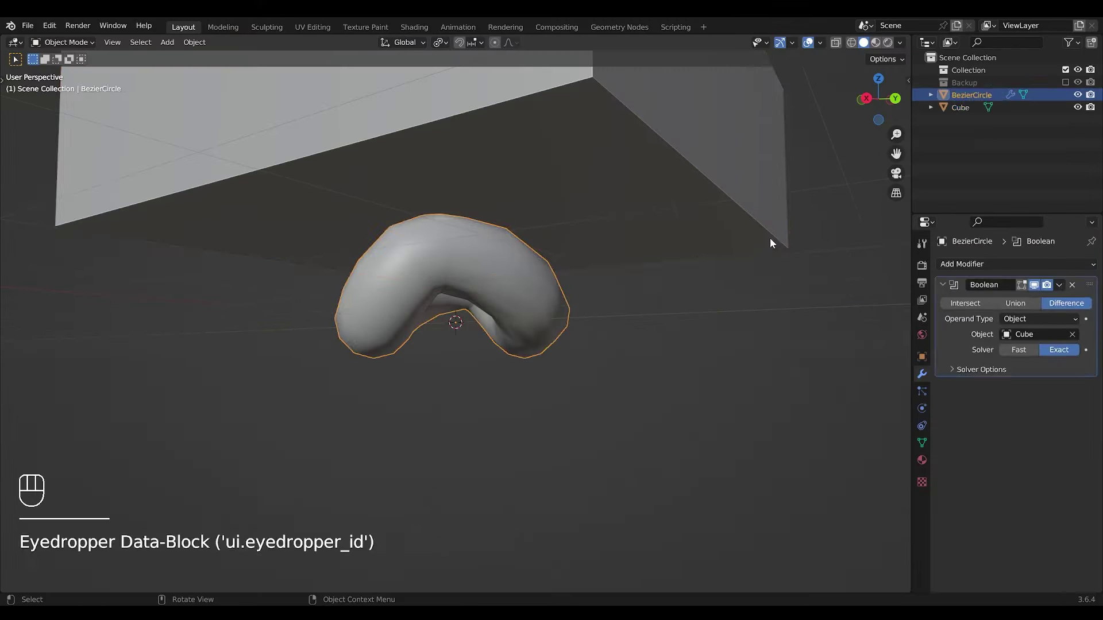
left_click(483, 178)
left_click(861, 223)
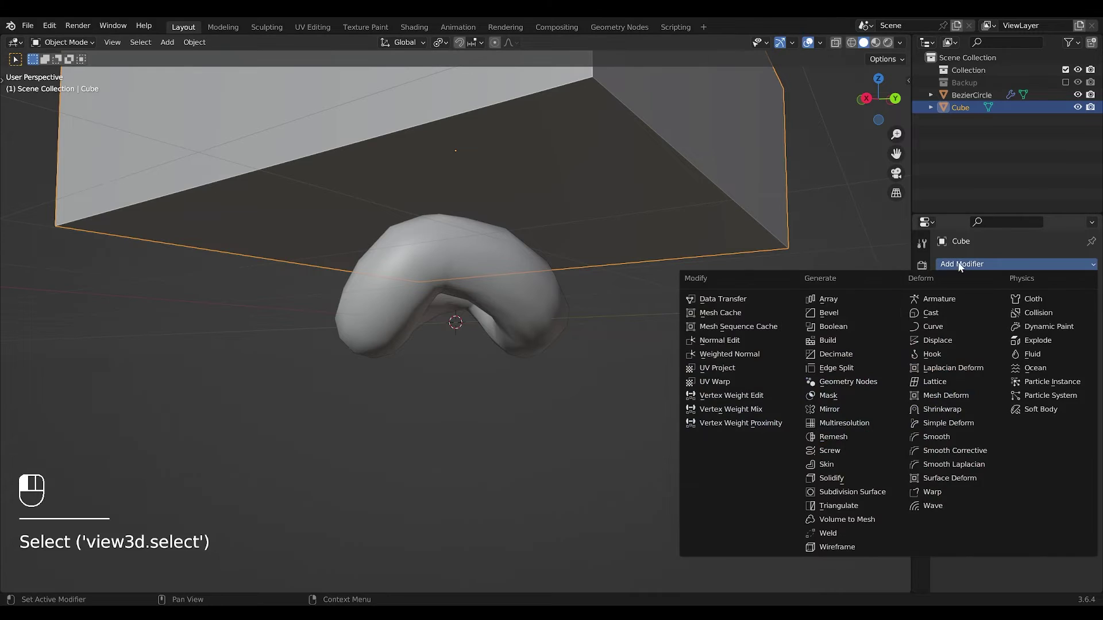
left_click(806, 398)
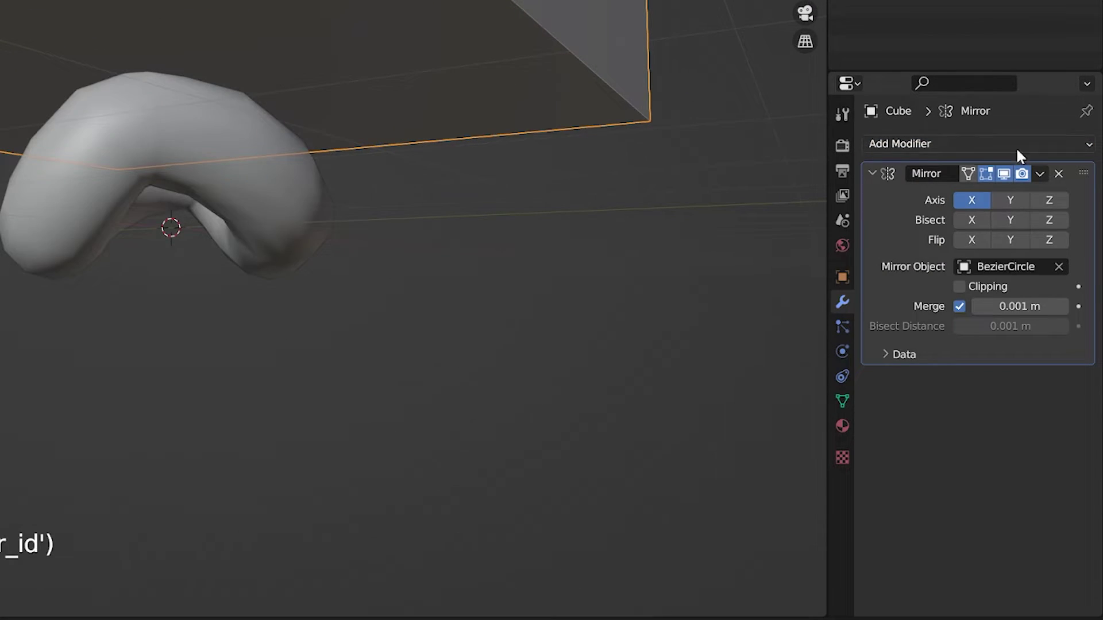
left_click(1048, 201)
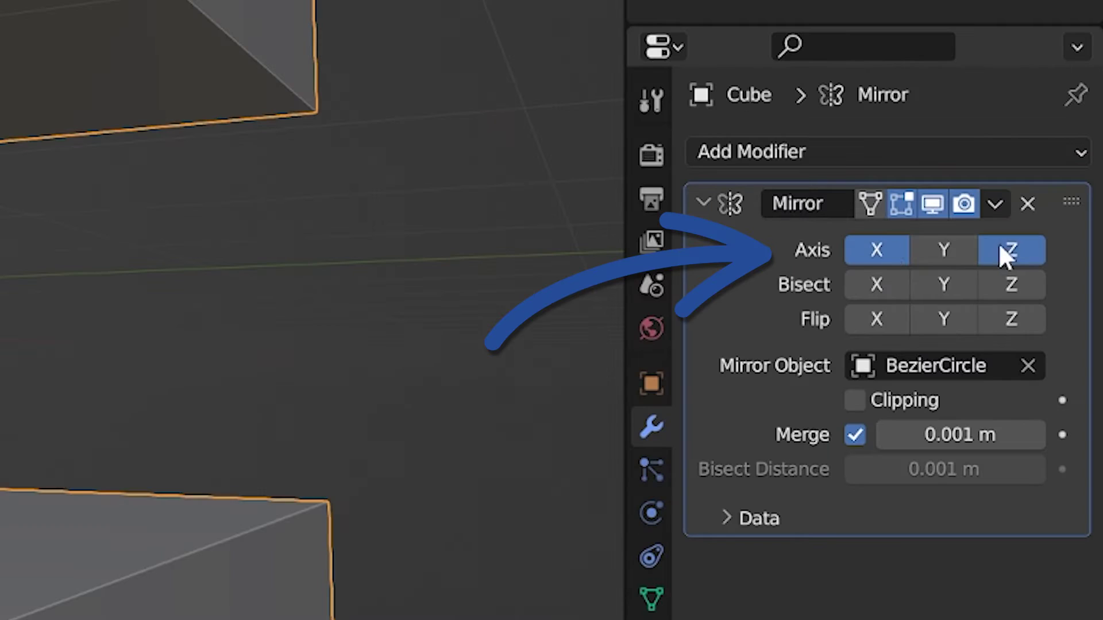
- Move the ring's origin to its geometry
left_click(443, 276)
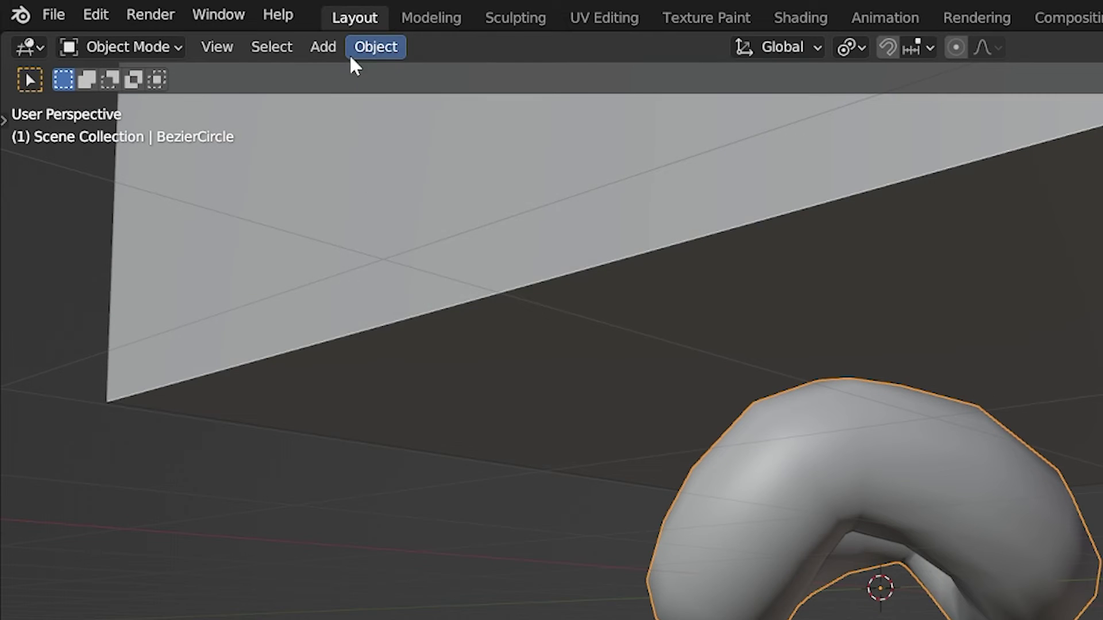
left_click(353, 50)
mouse_move(411, 103)
left_click(737, 125)
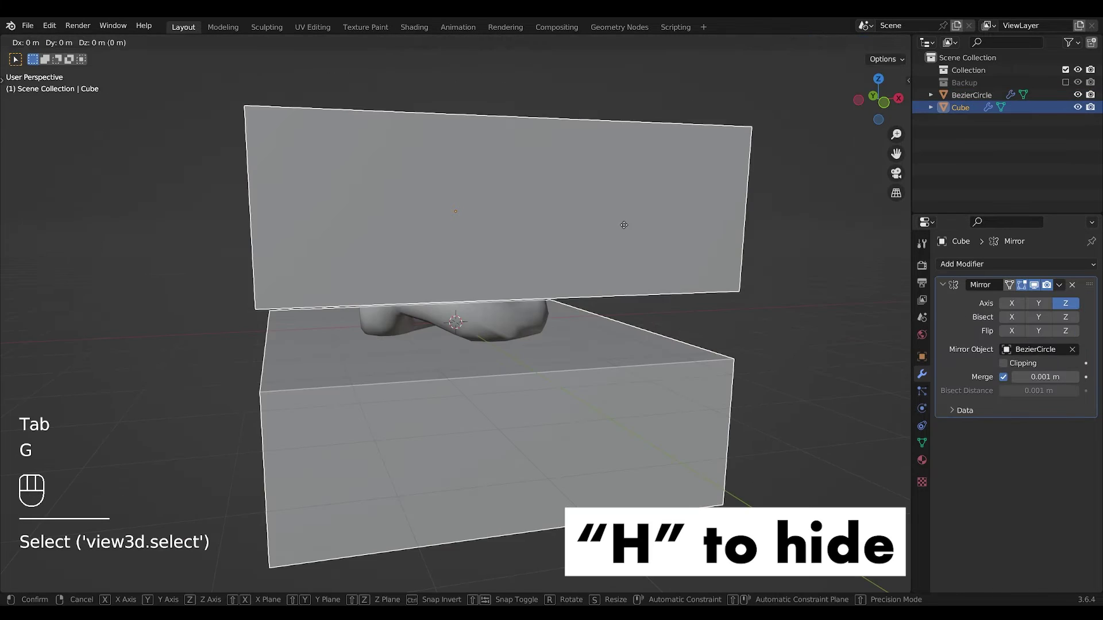
- Hide the mirrored cube and apply the Boolean Difference modifier on the ring
key("h")
key("Tab")
left_click(536, 285)
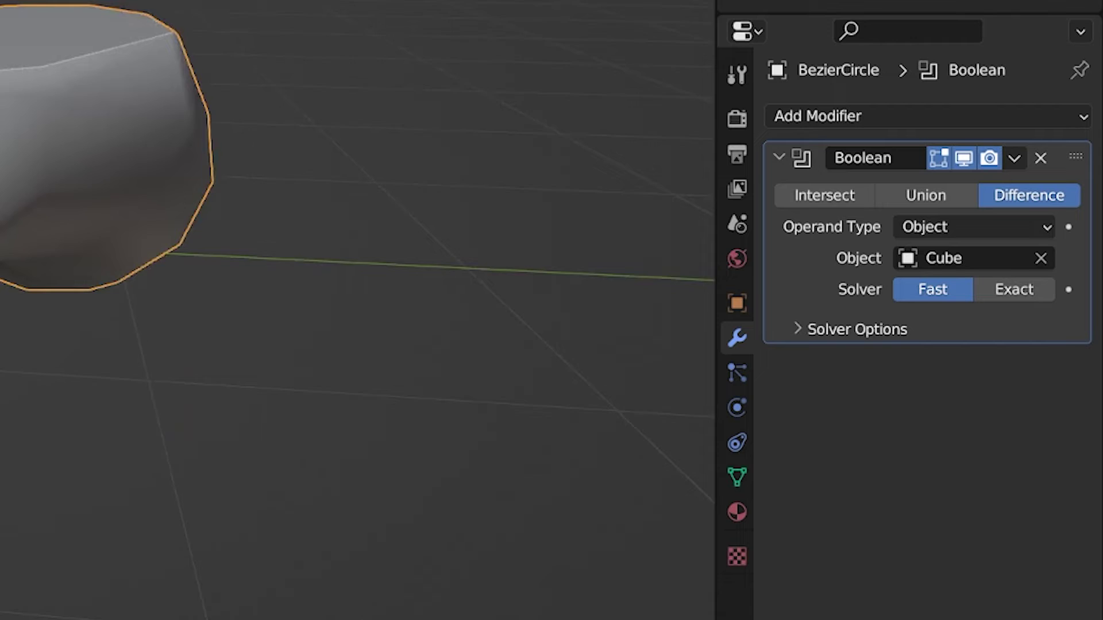
left_click(1058, 285)
left_click(933, 183)
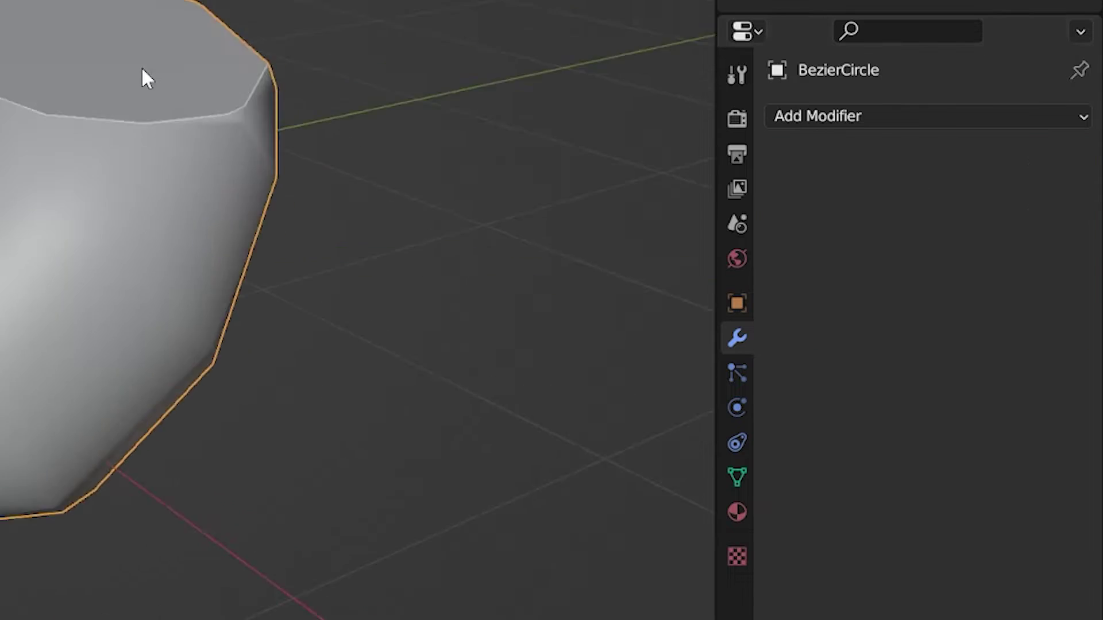
- Select the four flat cut faces on the upper and lower sides of the ring in face mode and inset them
key("Tab")
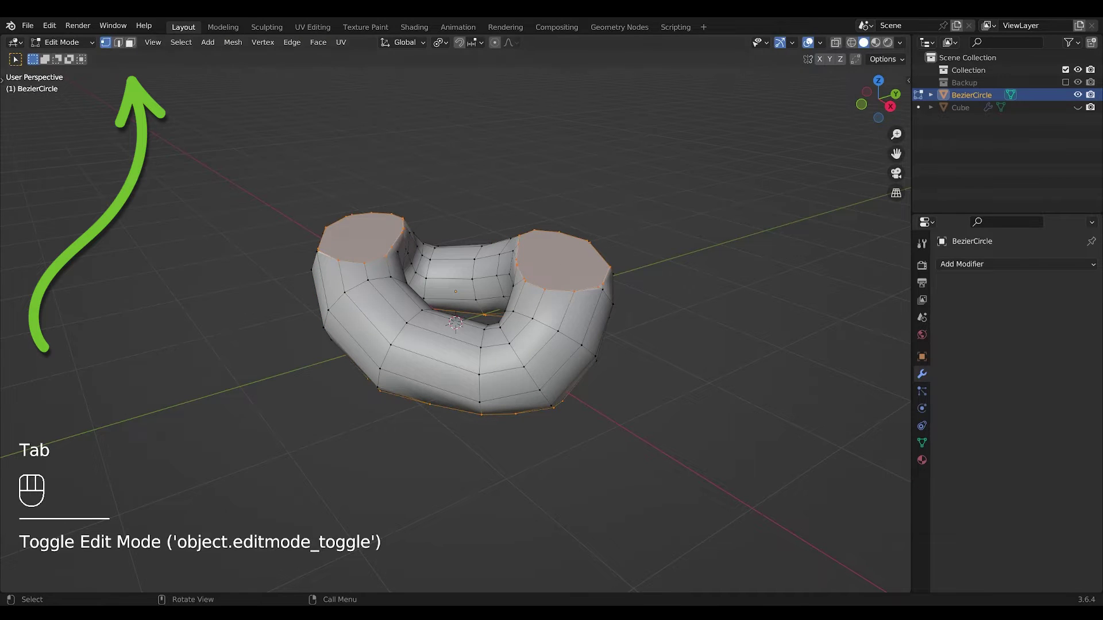
left_click(130, 43)
left_click(361, 238)
left_click(578, 316, "shift")
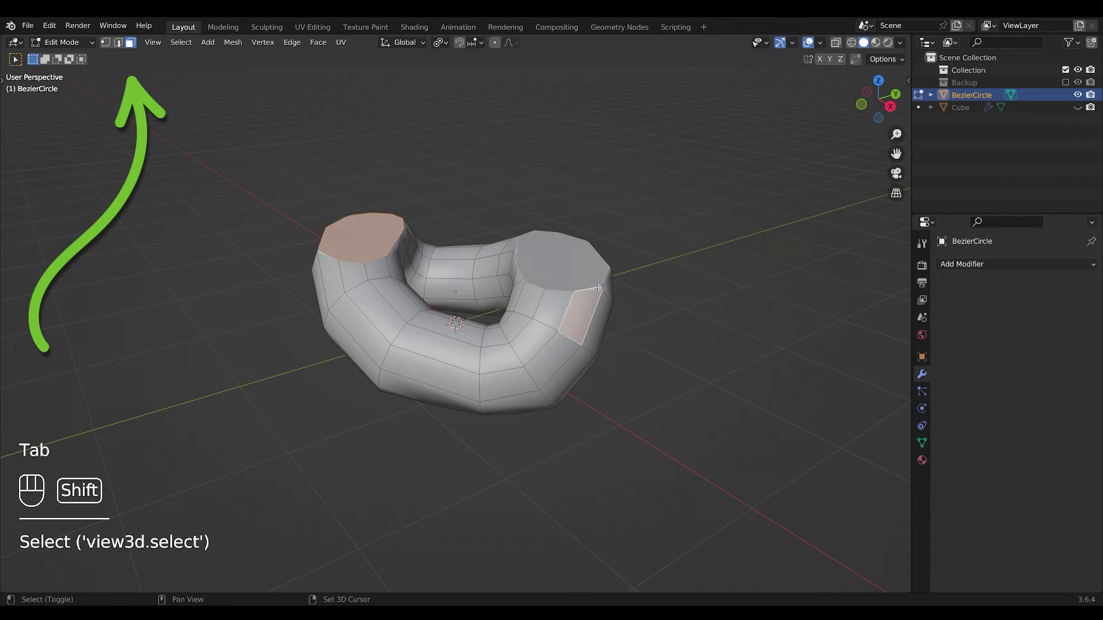
key("ctrl+z")
left_click(557, 276, "shift")
left_click(557, 276, "shift")
left_click(557, 276, "shift")
middle_click_drag(557, 276, 488, 144)
left_click(477, 224, "shift")
left_click(437, 411, "shift")
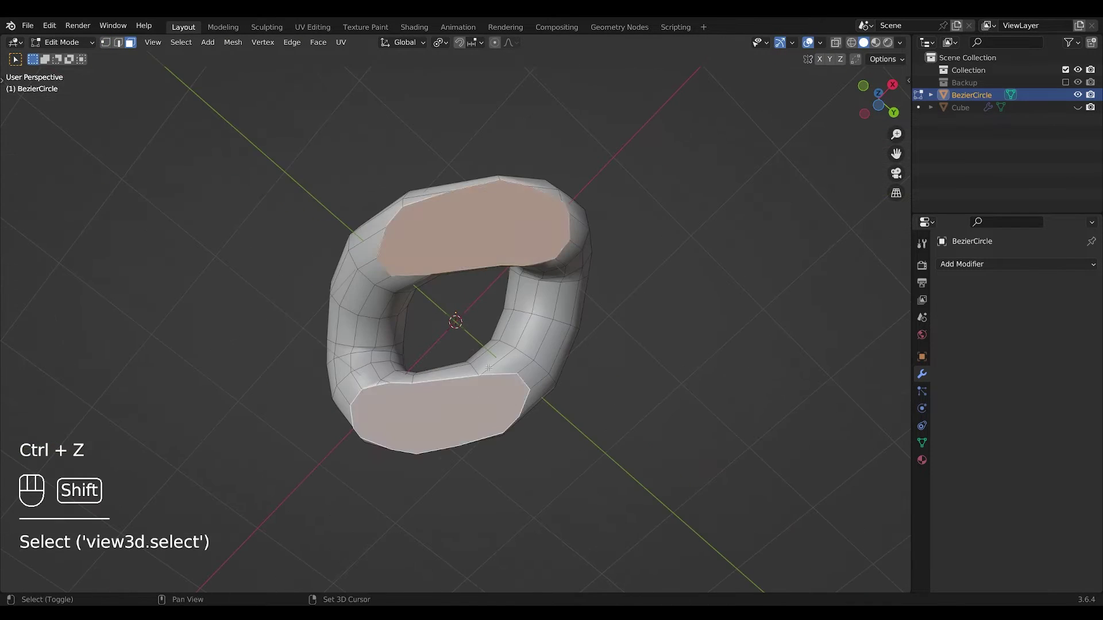
middle_click_drag(437, 411, 550, 294)
scroll(550, 294, "up", 1)
key("i")
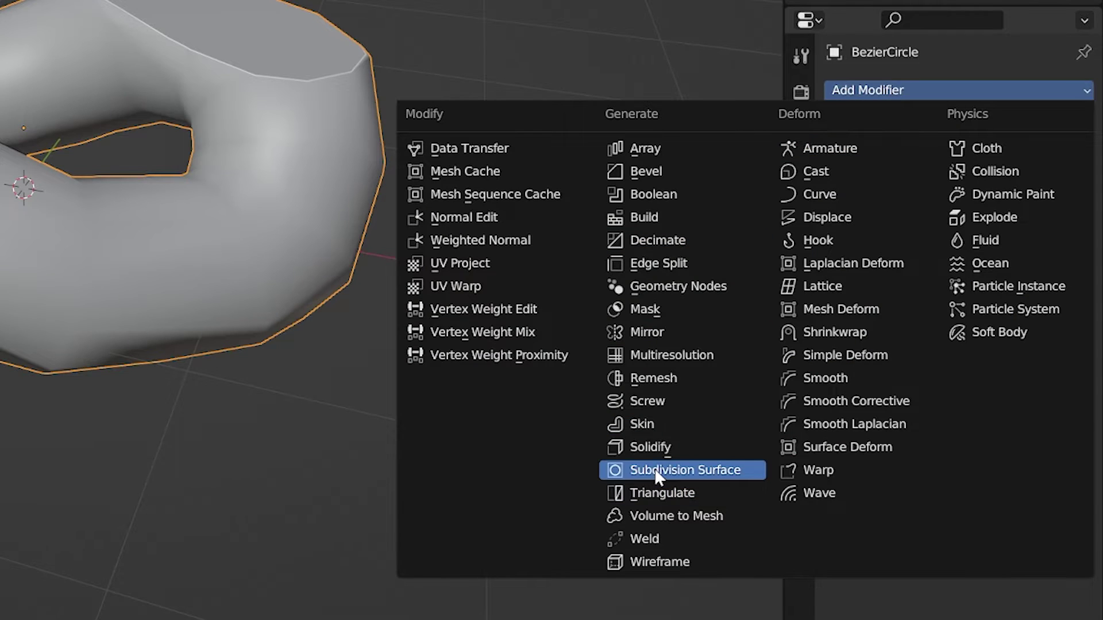
- Add a Subdivision Surface modifier with viewport level 2 to the link and shade it smooth
left_click(654, 468)
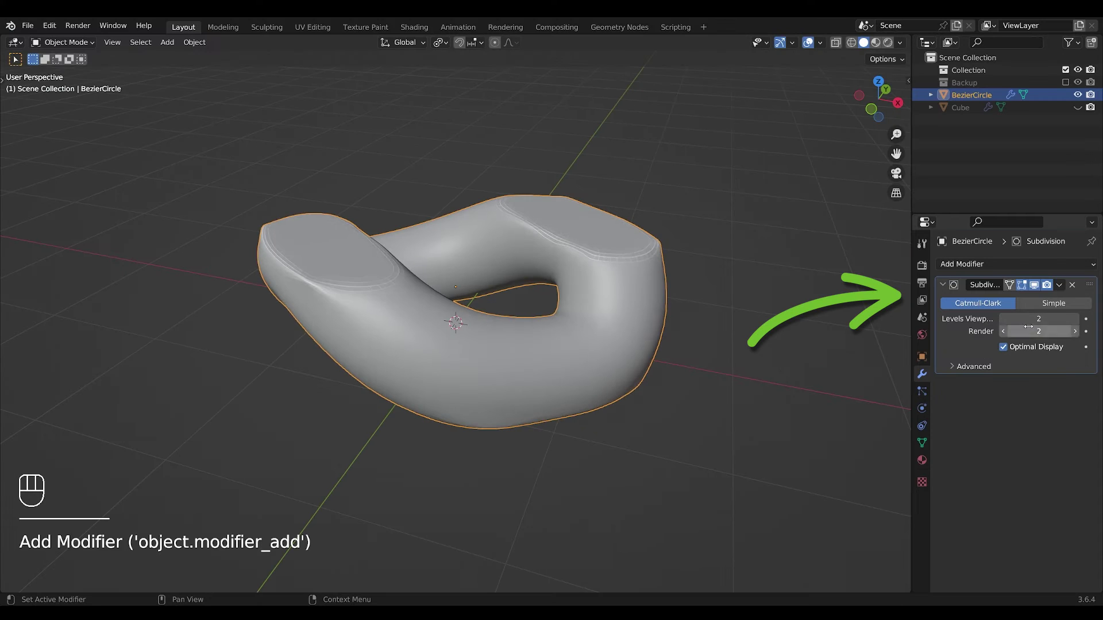
middle_click_drag(718, 270, 256, 332)
right_click(481, 185)
left_click(481, 184)
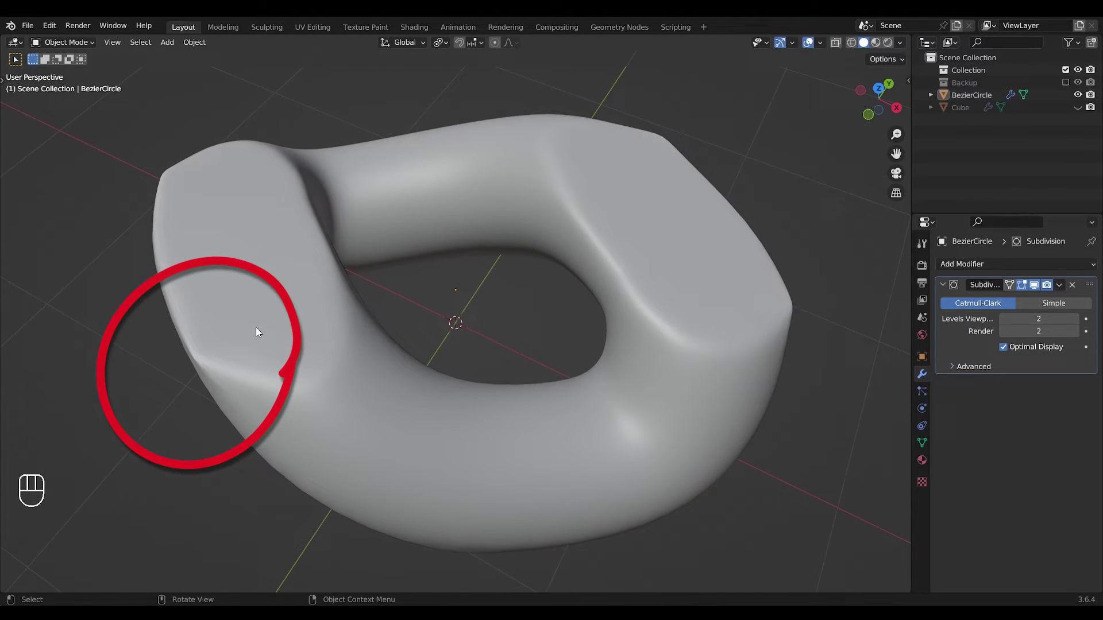
- Smooth all vertices of the link in Edit Mode with a smoothing of about 0.771, and return to Object Mode
key("Tab")
scroll(359, 307, "down", 4)
key("a")
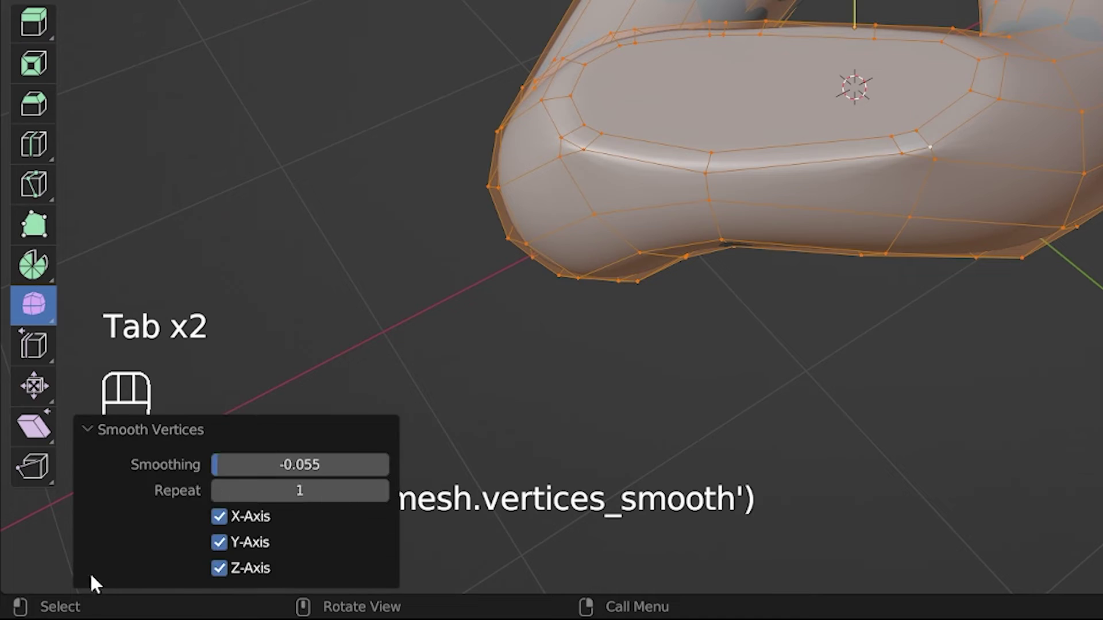
left_click_drag(241, 465, 388, 464)
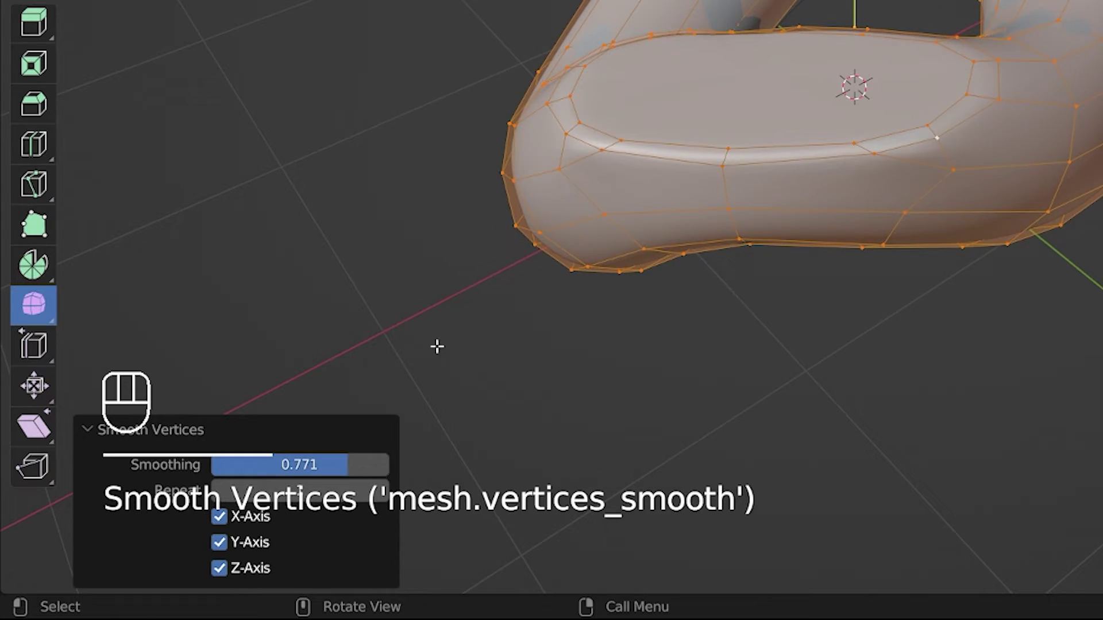
key("Tab")
middle_click_drag(414, 330, 463, 444)
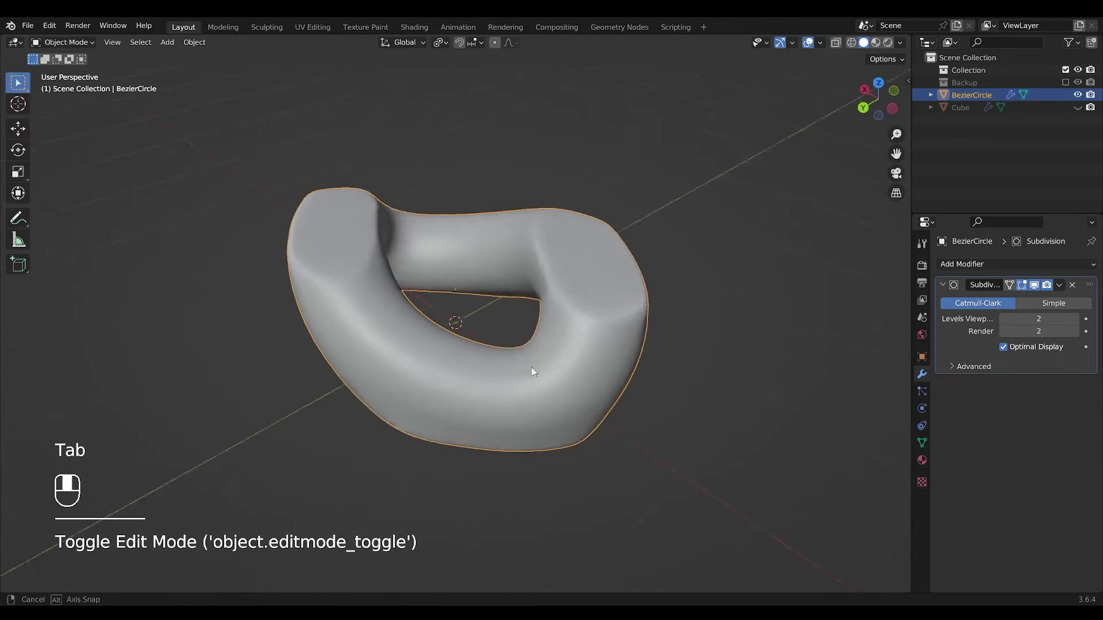
- Add an Array modifier to the link with a relative offset factor of 0.5 on X and a count of 6
left_click(1037, 264)
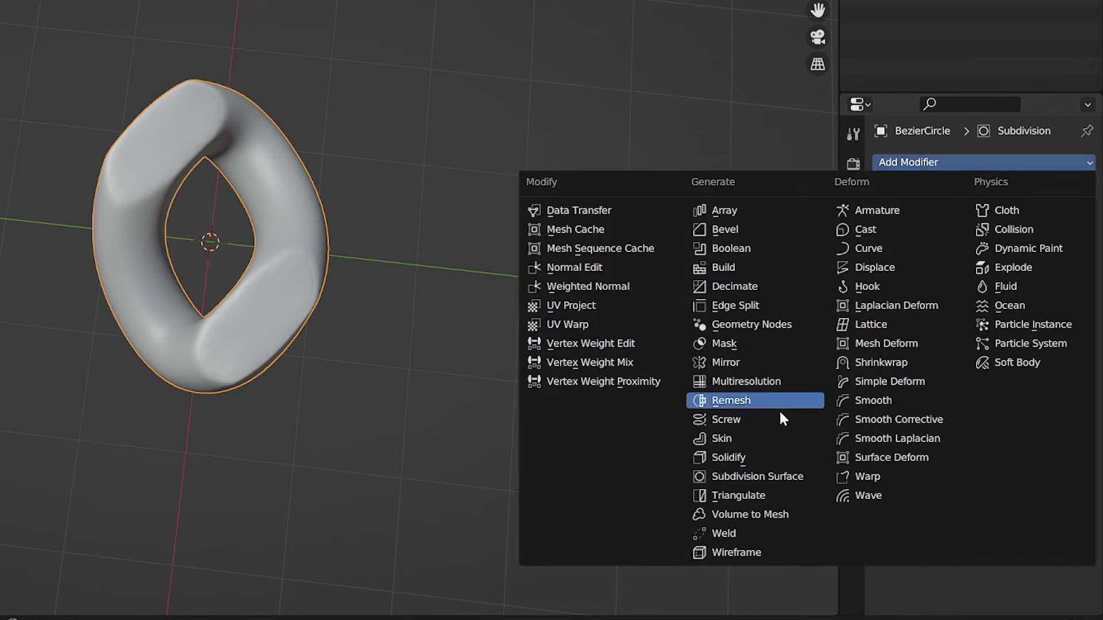
left_click(744, 205)
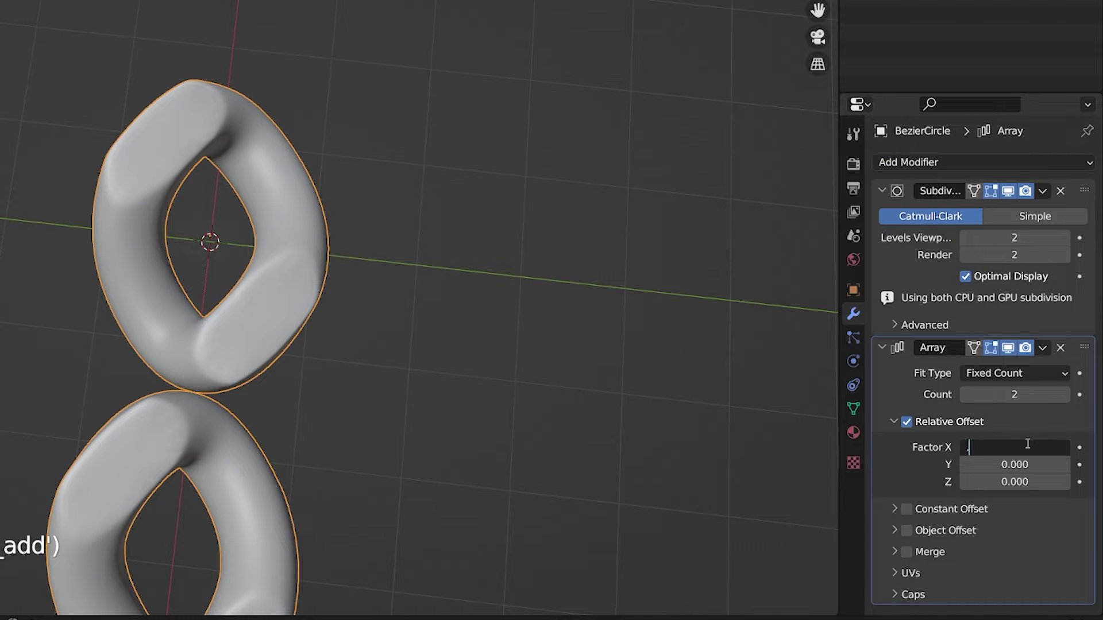
type("0.5")
key("Return")
middle_click_drag(653, 525, 913, 412)
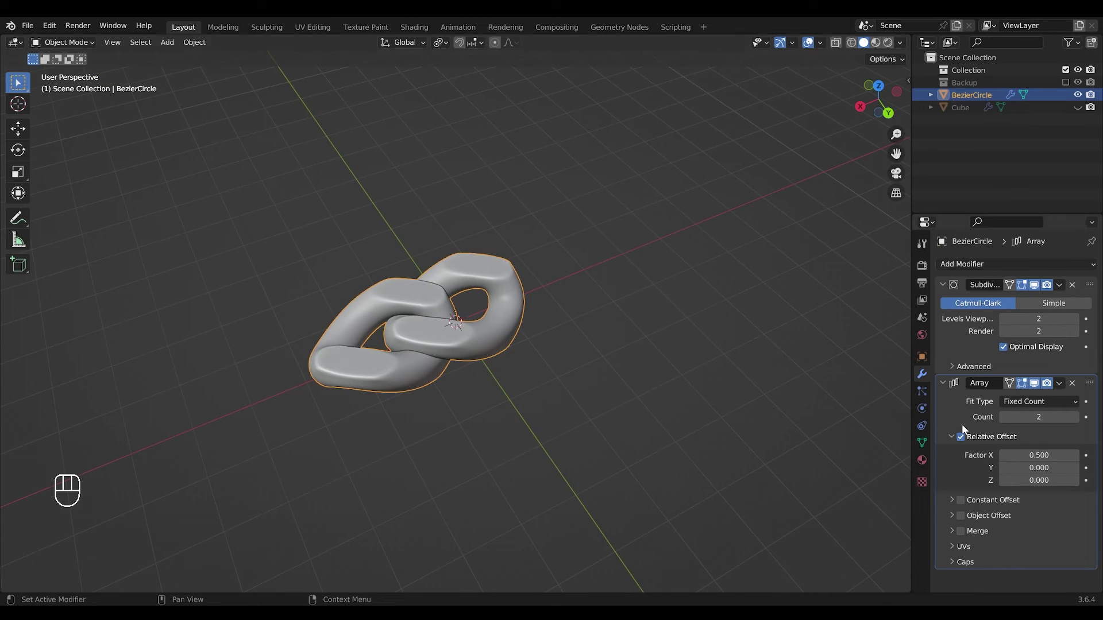
left_click(1076, 417)
left_click(1076, 417)
left_click(1076, 418)
left_click(1076, 418)
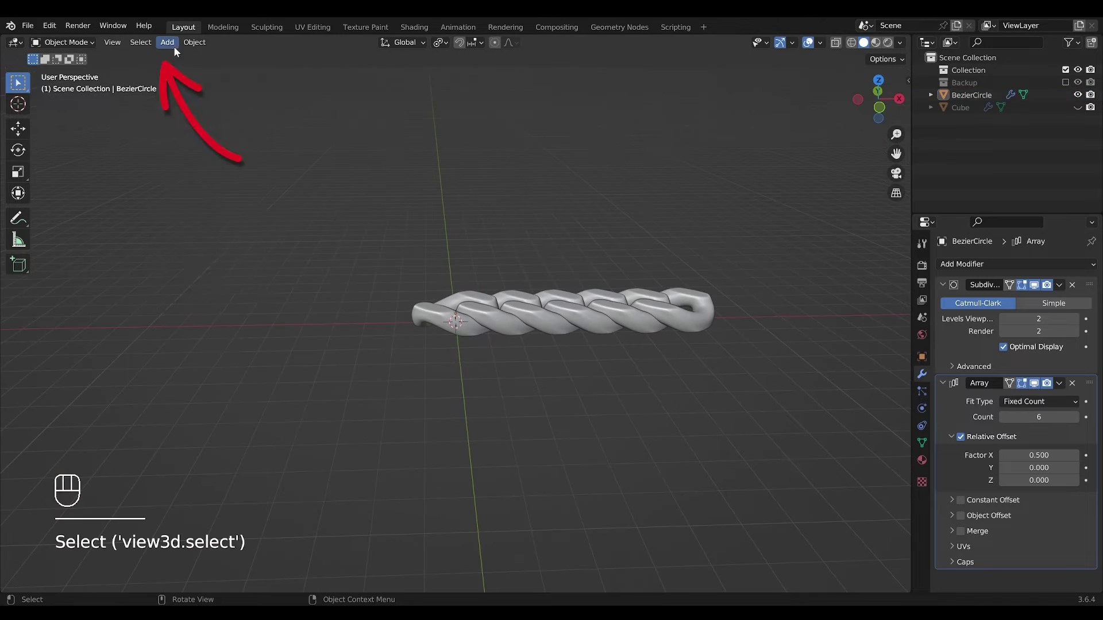
- Add a Bezier circle at the origin and scale it up about 9.1 times so it extends around the chain
left_click(167, 42)
mouse_move(186, 69)
left_click(326, 82)
middle_click_drag(327, 84, 571, 249)
key("r")
key("s")
key("s")
left_click(796, 360)
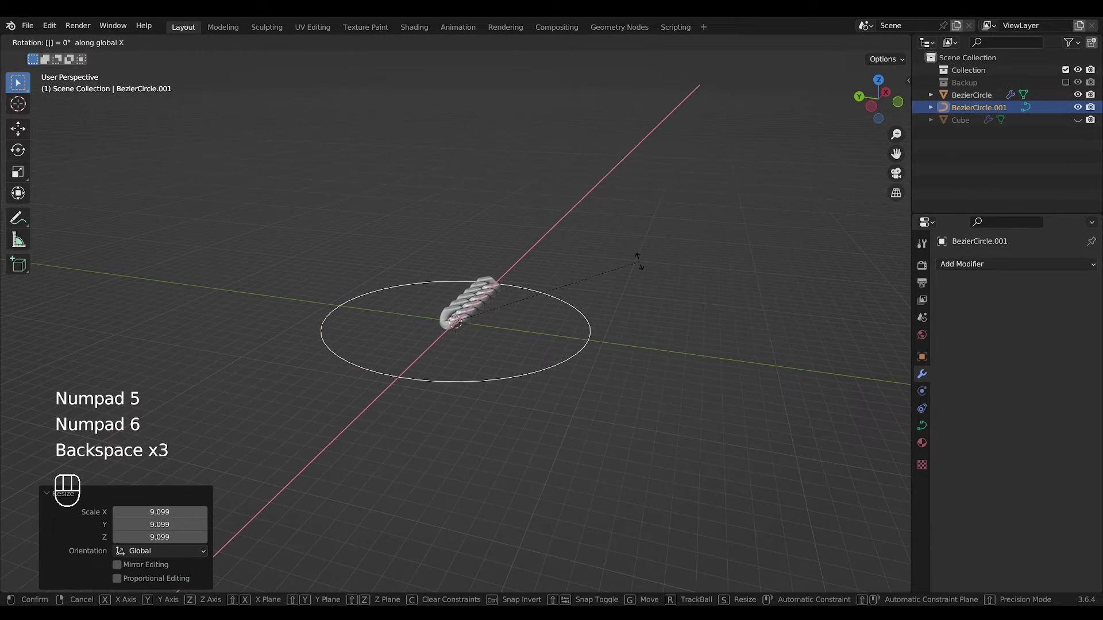
- Rotate the large Bezier circle 45° about the global X axis
type("45")
key("KP_Enter")
key("Tab")
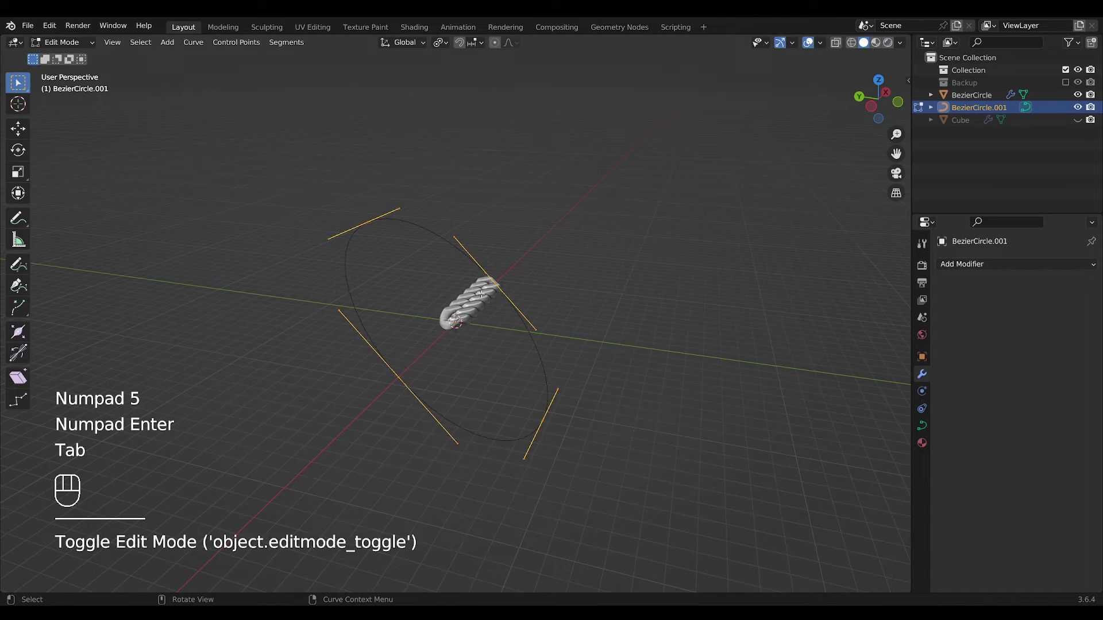
key("Tab")
- Add a Curve modifier to the chain with the large Bezier circle as its curve object
left_click(482, 298)
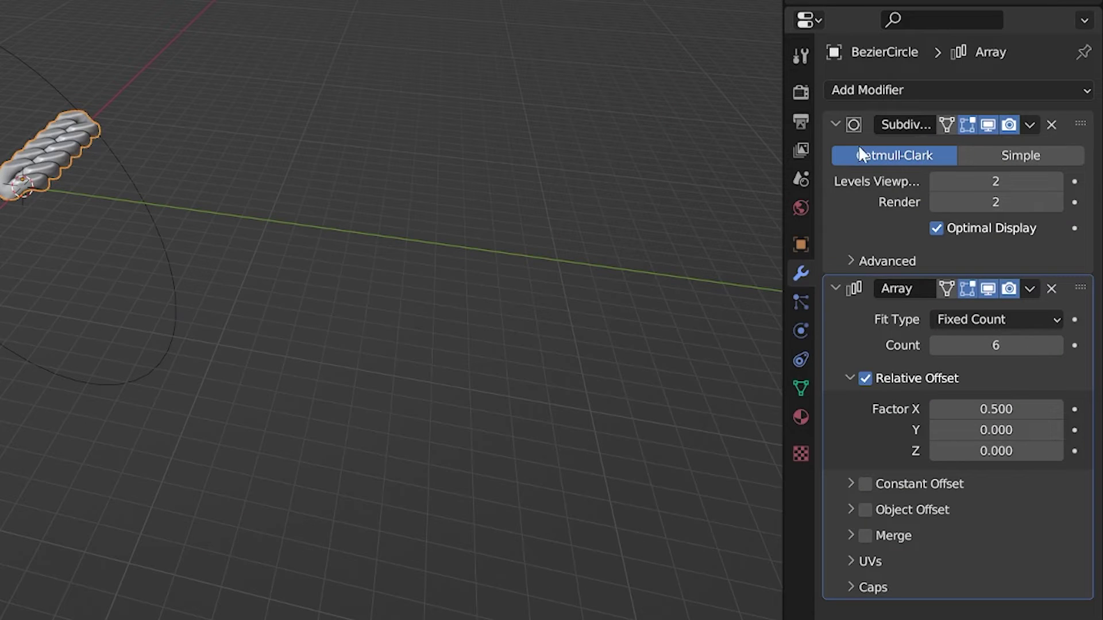
left_click(835, 125)
left_click(868, 90)
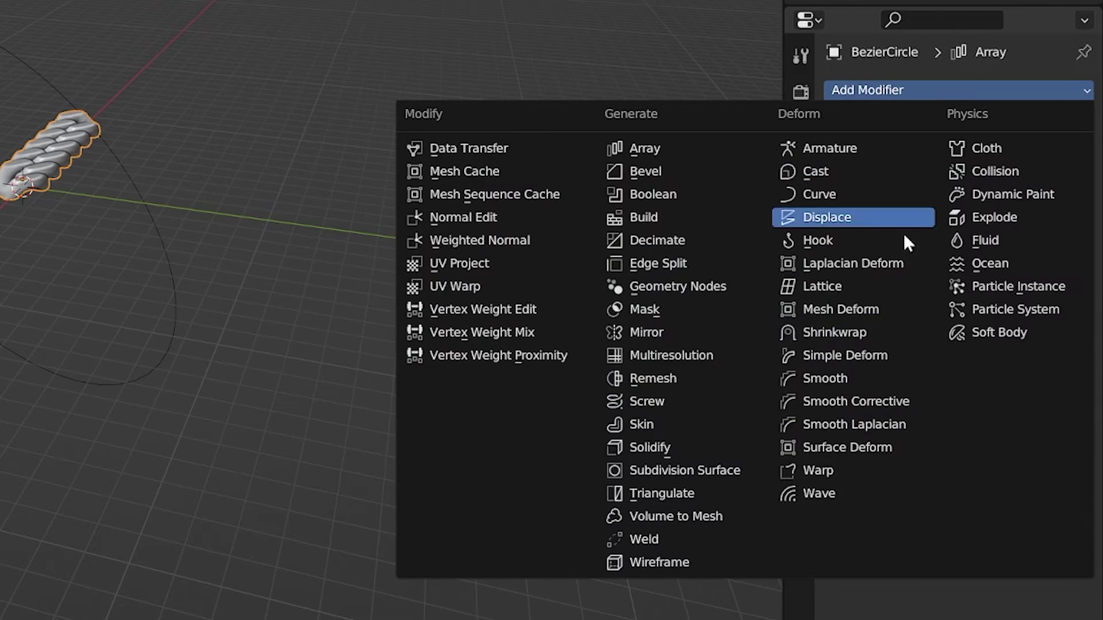
left_click(847, 195)
left_click(1052, 509)
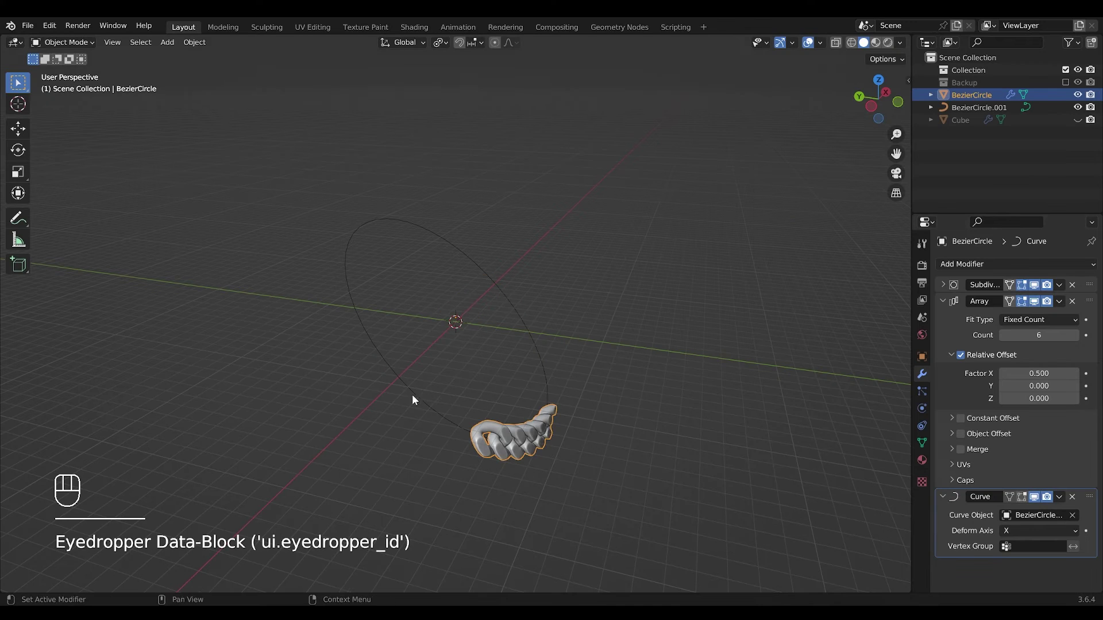
left_click(487, 425)
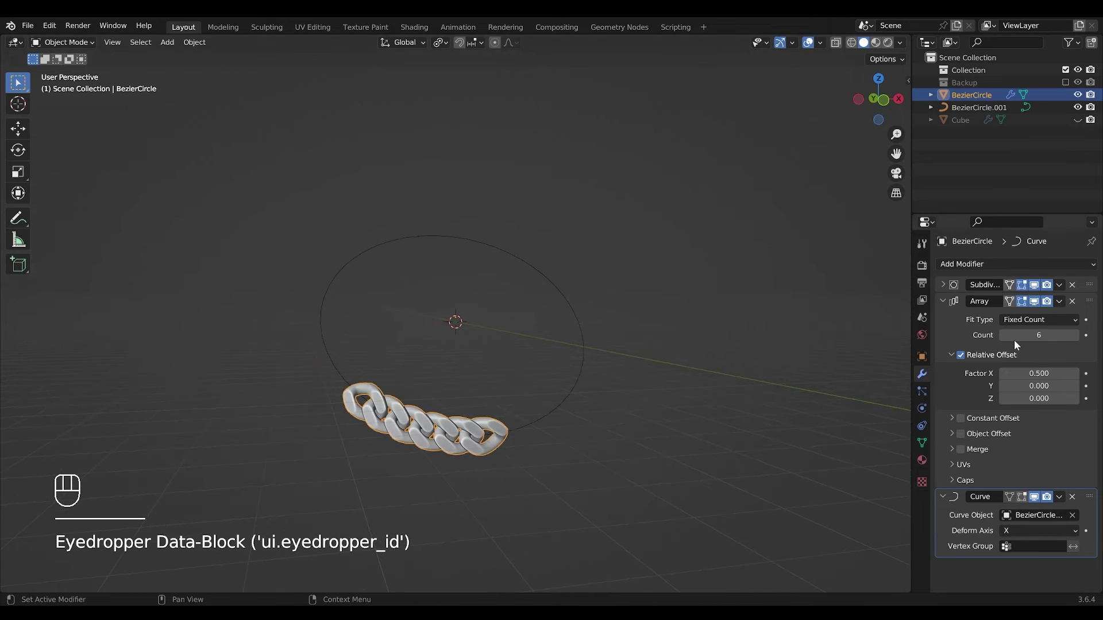
- Set the chain's Array fit type to Fit Curve and choose the large Bezier circle as the curve
left_click(1052, 320)
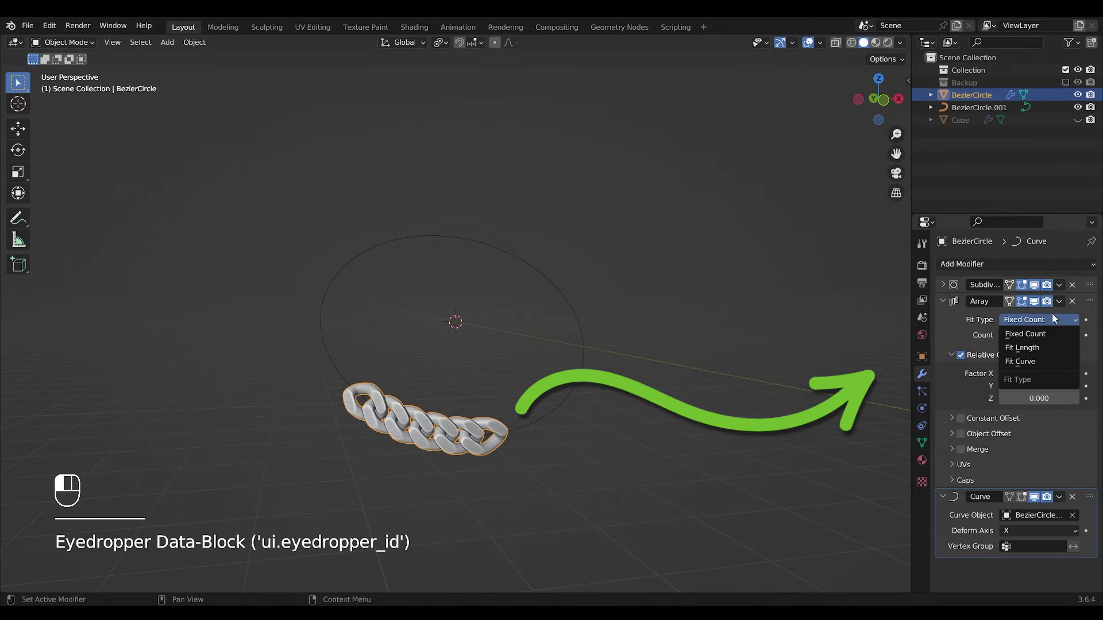
left_click(1035, 365)
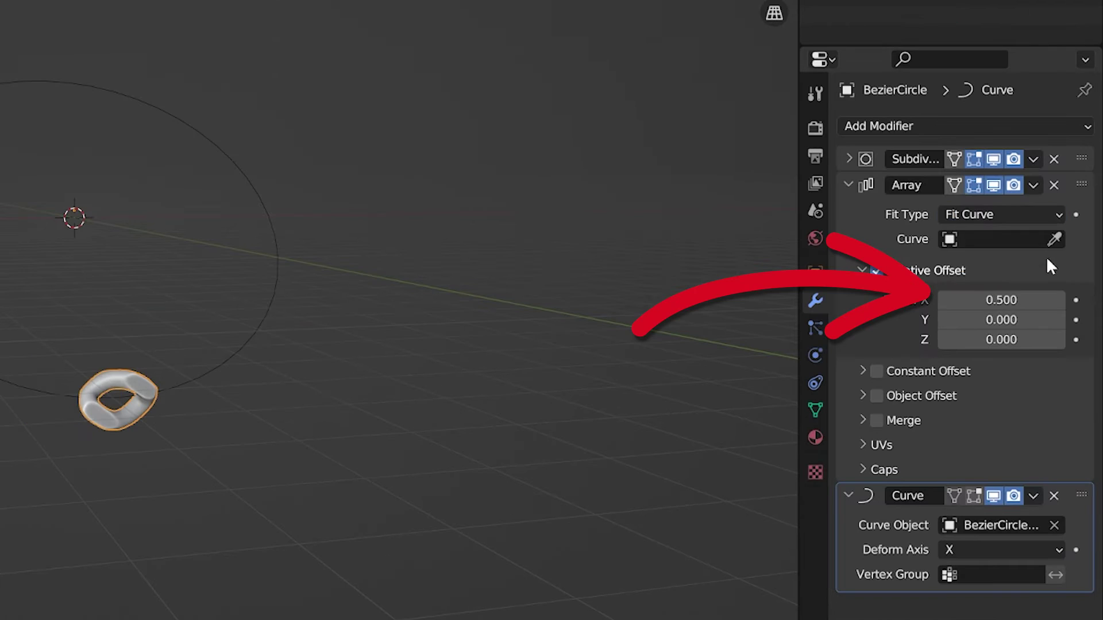
left_click(282, 202)
middle_click_drag(626, 326, 534, 346)
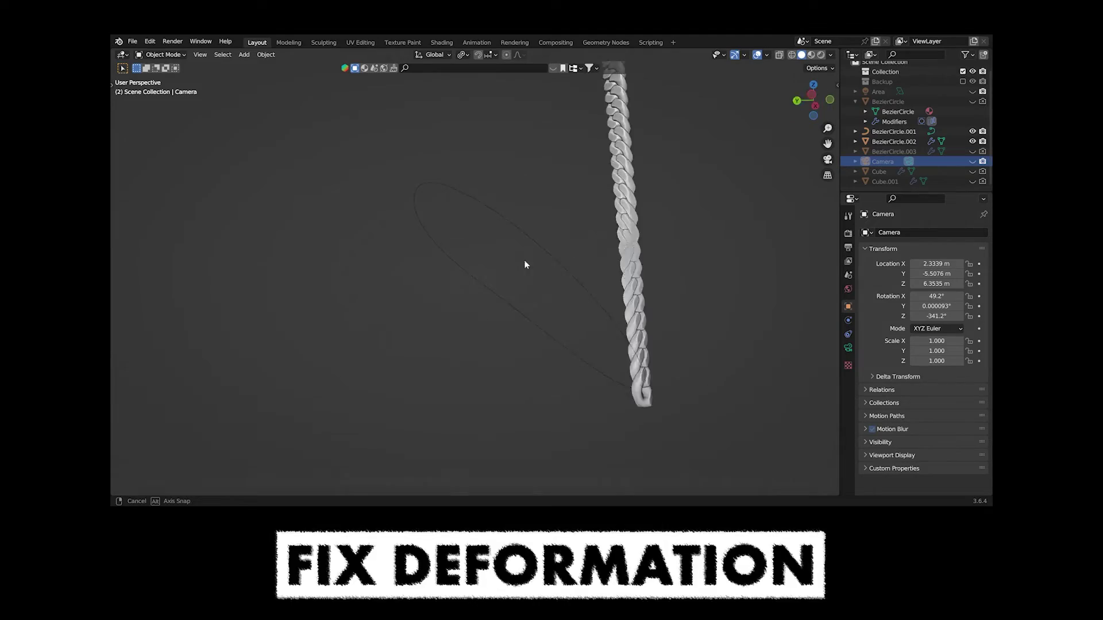
- Set the Curve modifier's deform axis to X on the stretched BezierCircle.002 chain
middle_click_drag(525, 264, 539, 287)
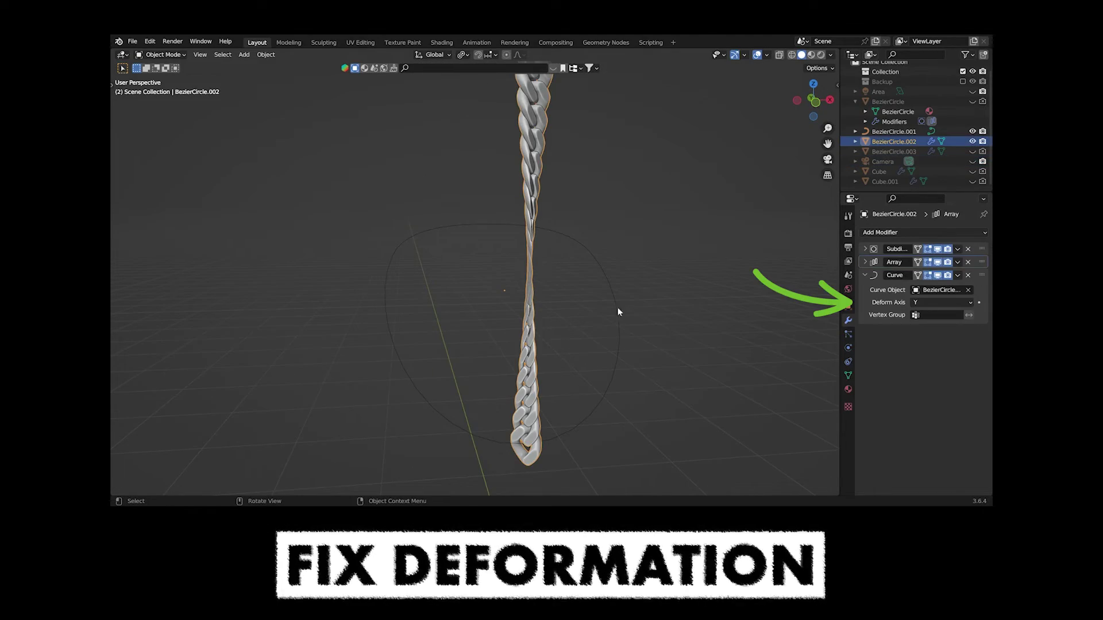
left_click(931, 303)
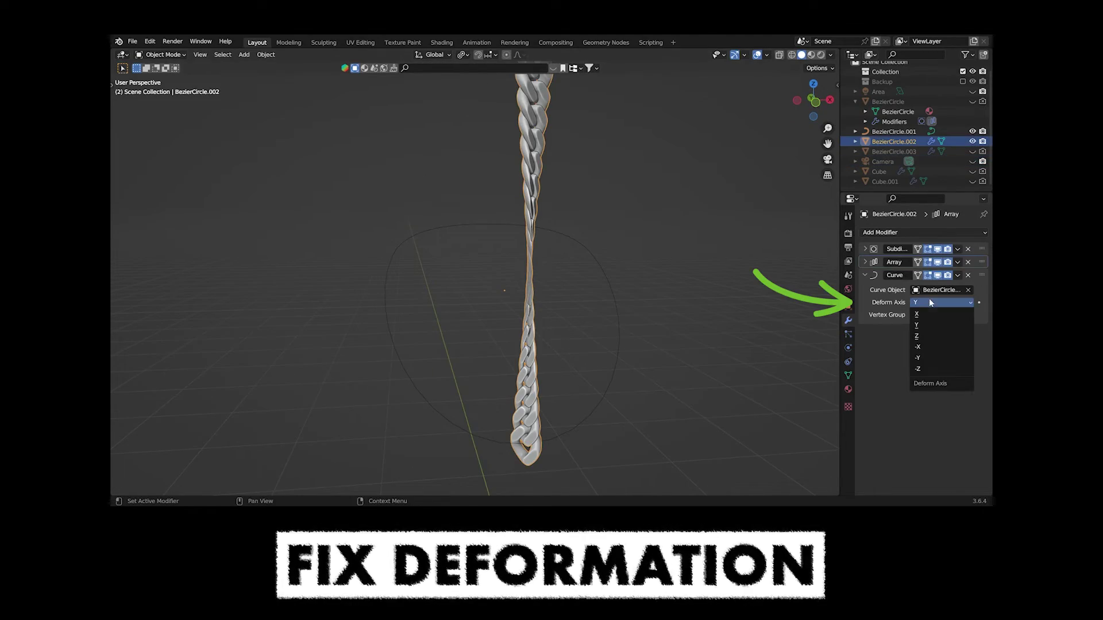
left_click(926, 314)
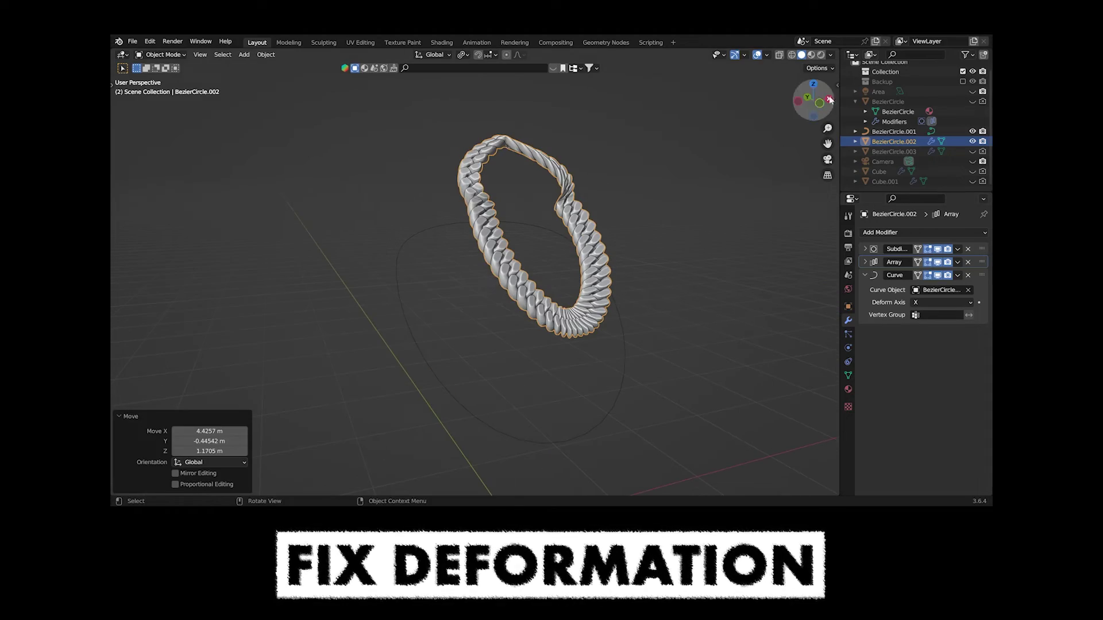
- Set the location of the BezierCircle.002 chain to 0 m on X, Y and Z
left_click(837, 84)
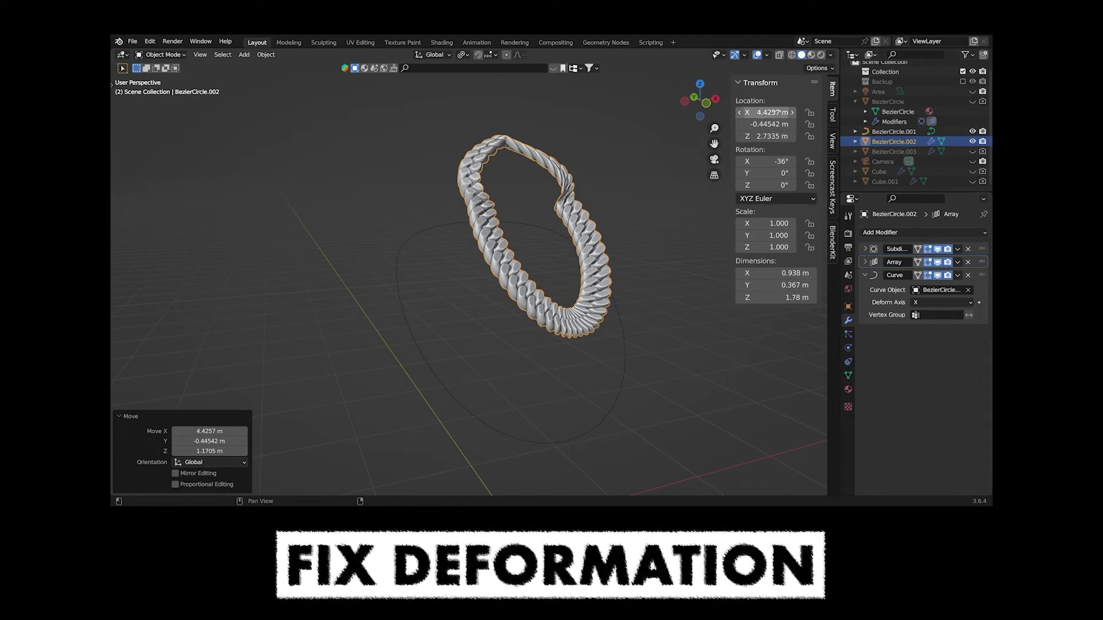
left_click_drag(775, 112, 775, 136)
key("Return")
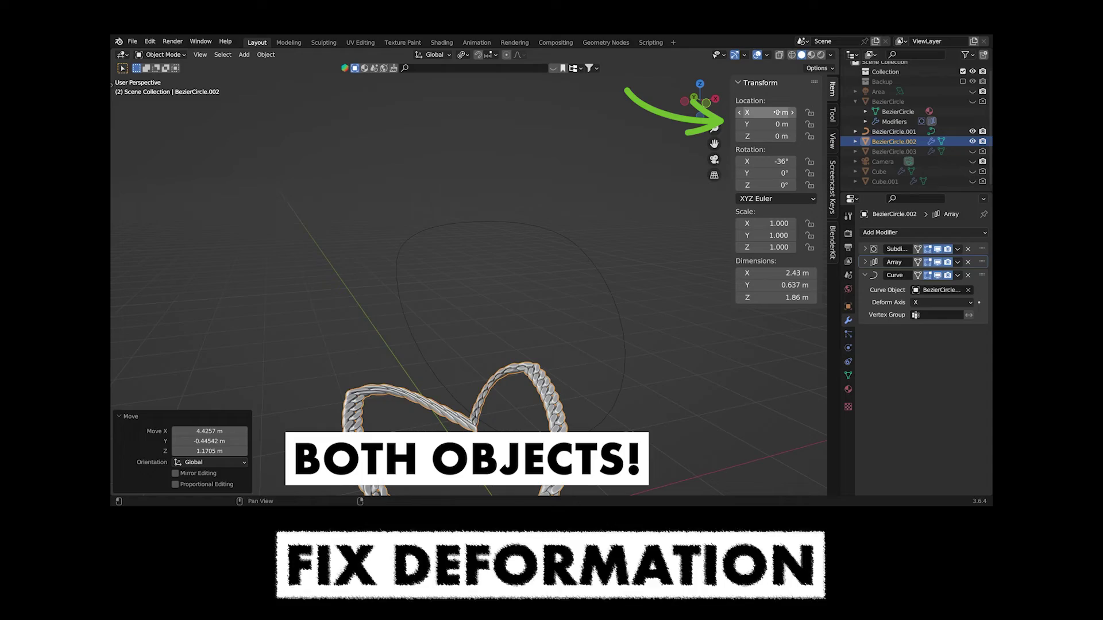
left_click(595, 266)
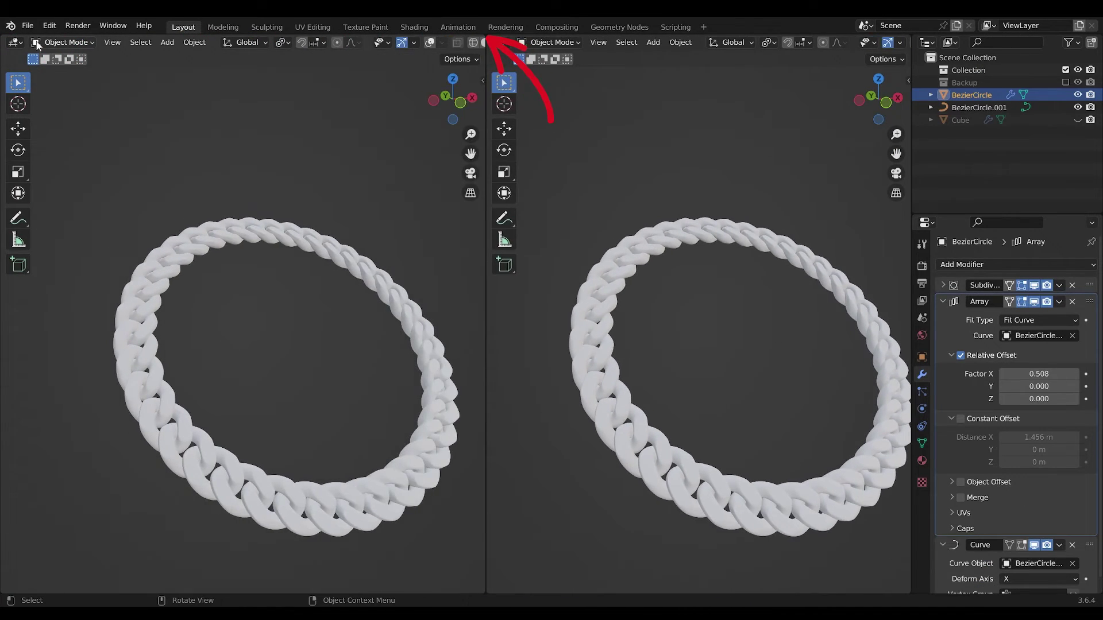
- Switch the spare viewport to the Shader Editor and create a new material for the BezierCircle chain
left_click(14, 42)
left_click(81, 195)
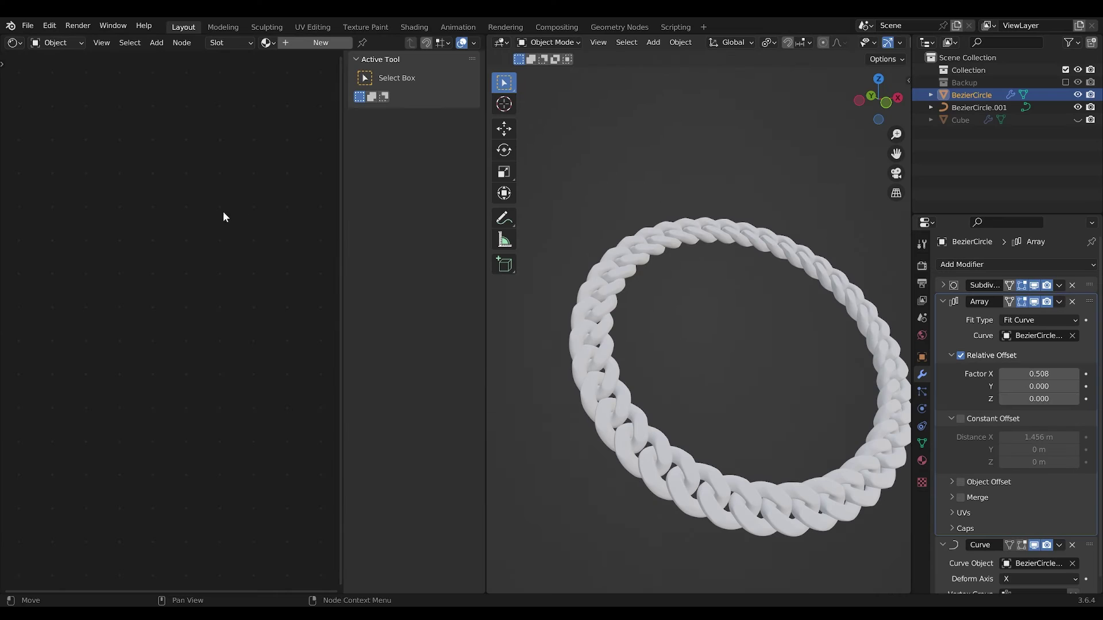
key("n")
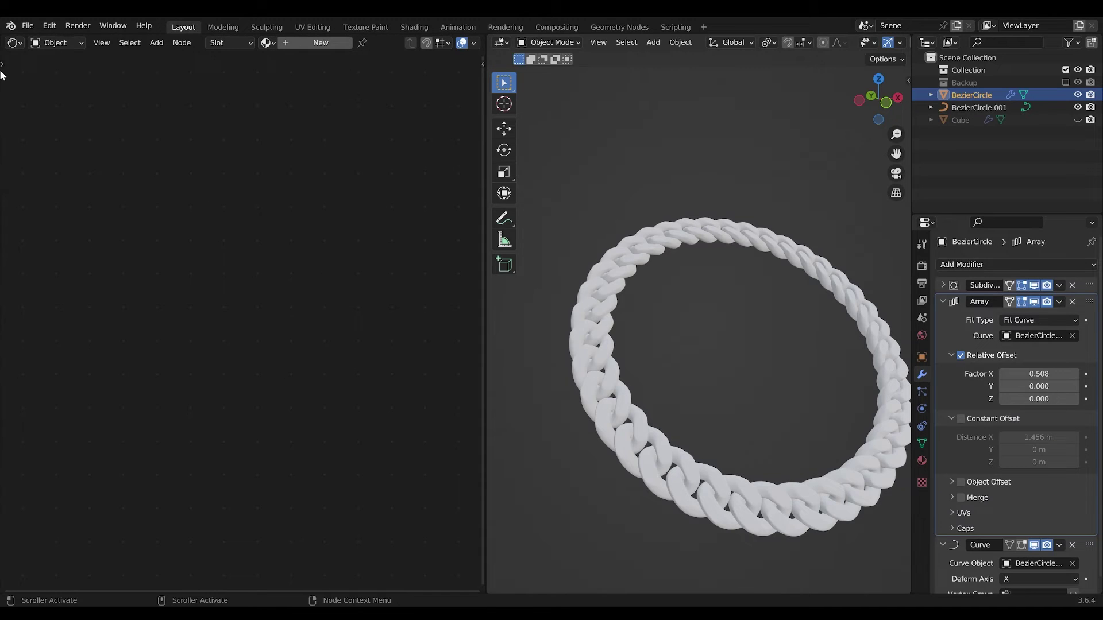
left_click(339, 49)
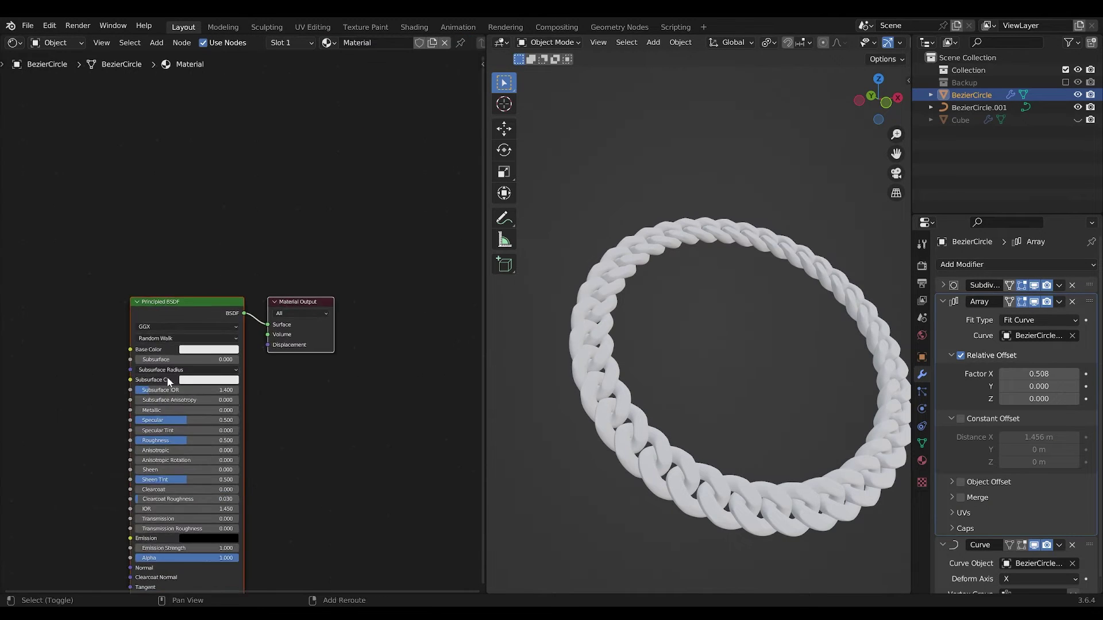
- Add a Noise Texture node before the Principled BSDF
key("shift+a")
type("nois")
key("Return")
left_click(150, 271)
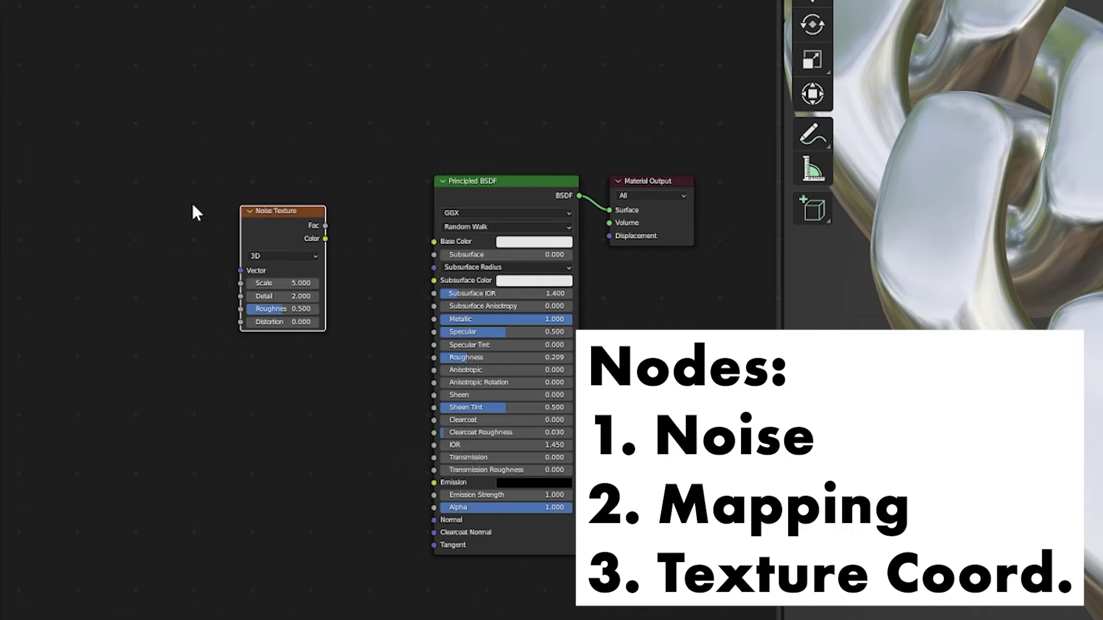
- Add a Mapping node and a Texture Coordinate node ahead of the Noise Texture
key("shift+a")
type("mapp")
key("Return")
left_click(132, 219)
key("shift+a")
type("texturte ")
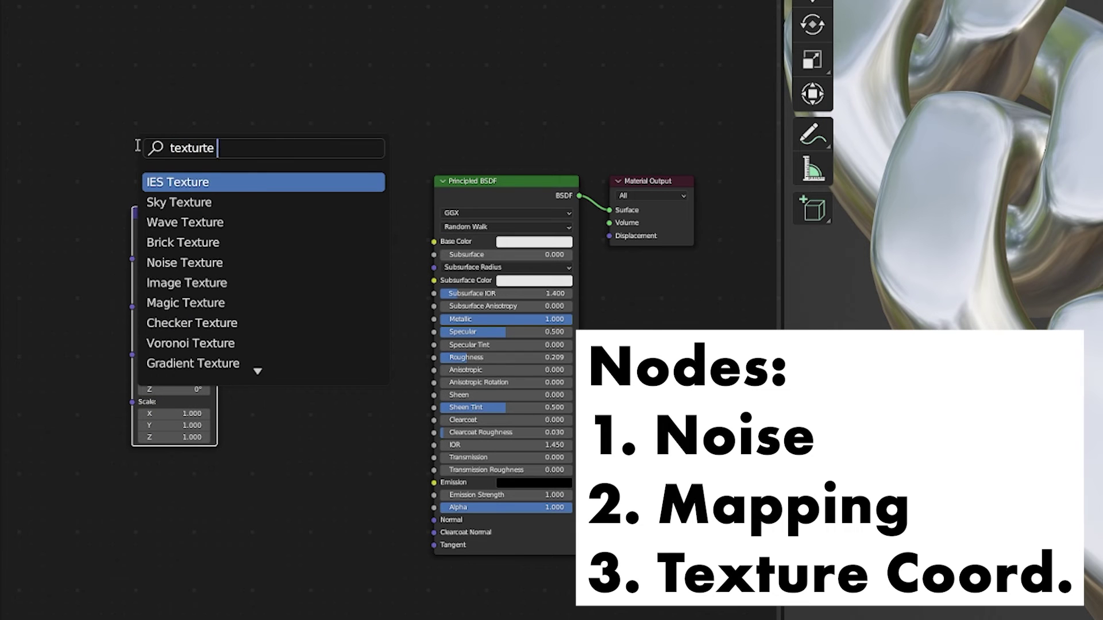
type("c")
key("Return")
left_click(84, 241)
- Link Texture Coordinate's Generated output to the Mapping vector, and the Mapping output to the Noise Texture's vector
scroll(84, 241, "up", 2)
middle_click_drag(84, 241, 256, 226)
left_click_drag(372, 235, 418, 252)
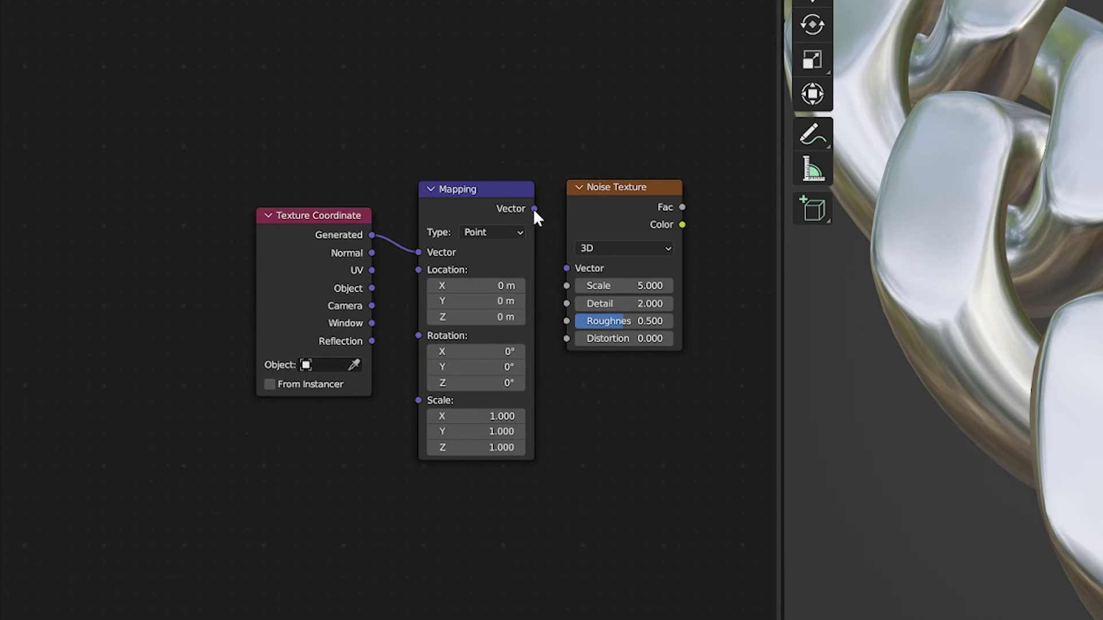
left_click_drag(534, 208, 568, 268)
- Preview the noise on the chain by linking the Noise Texture's Fac output to the Material Output's Surface
scroll(450, 216, "down", 5, "ctrl")
left_click_drag(646, 226, 559, 194)
middle_click_drag(213, 223, 426, 208)
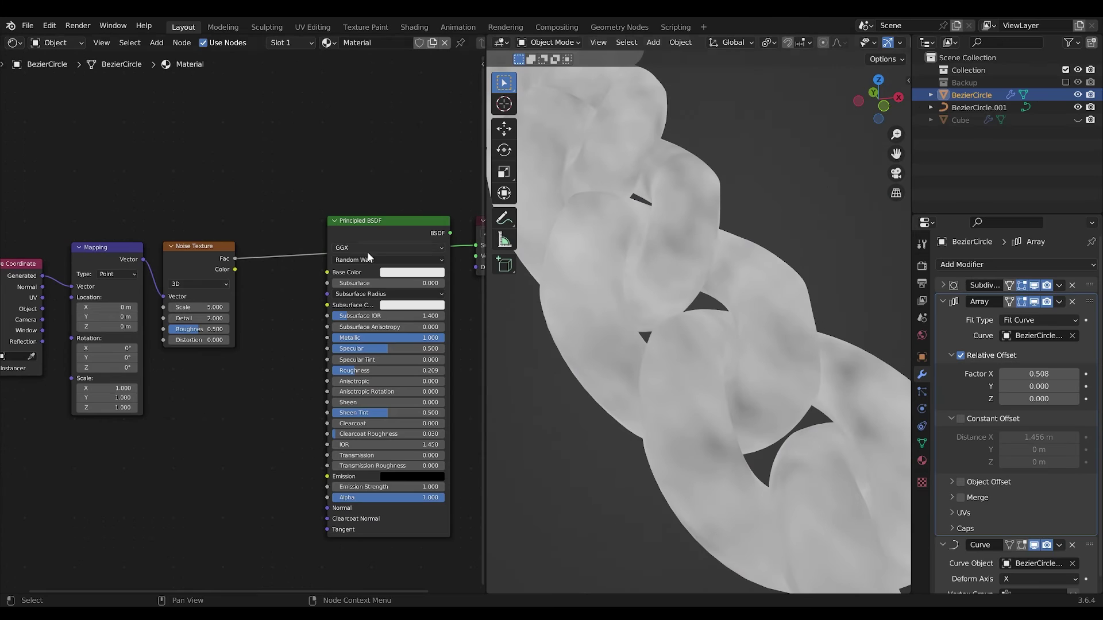
- Stretch the noise by raising the Mapping node's Y scale to 53.8
middle_click_drag(246, 284, 492, 240)
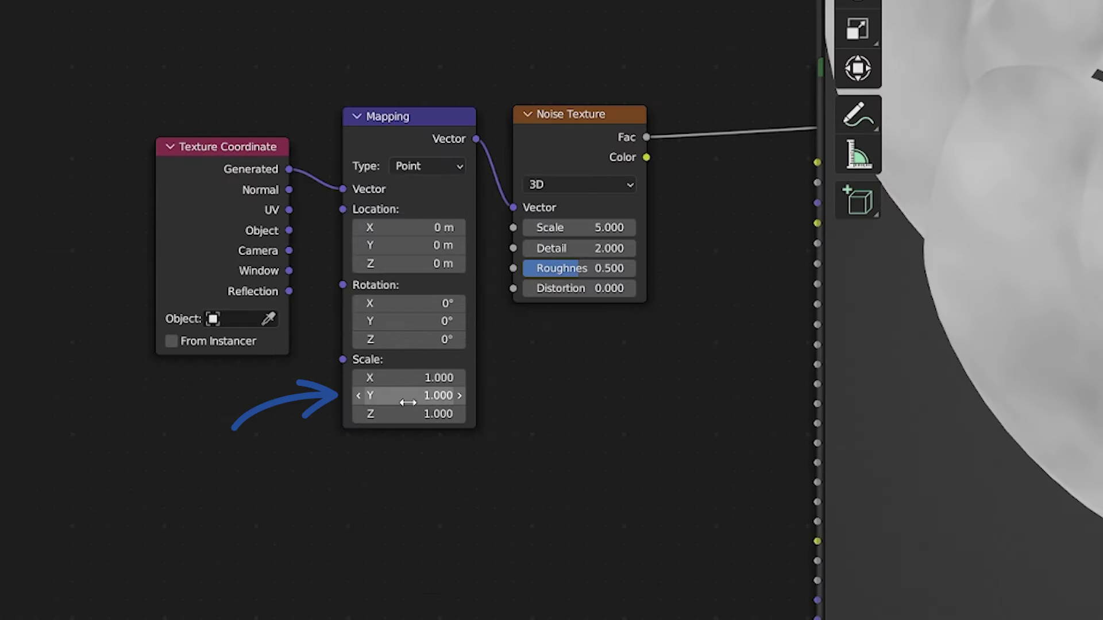
left_click_drag(260, 368, 310, 369)
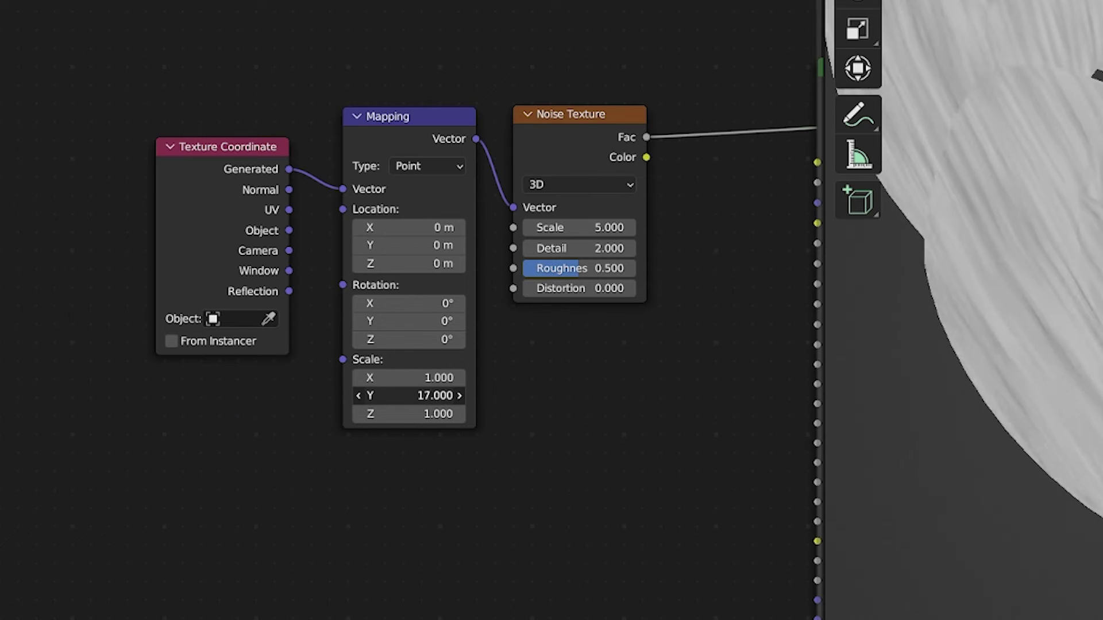
left_click_drag(409, 395, 621, 396)
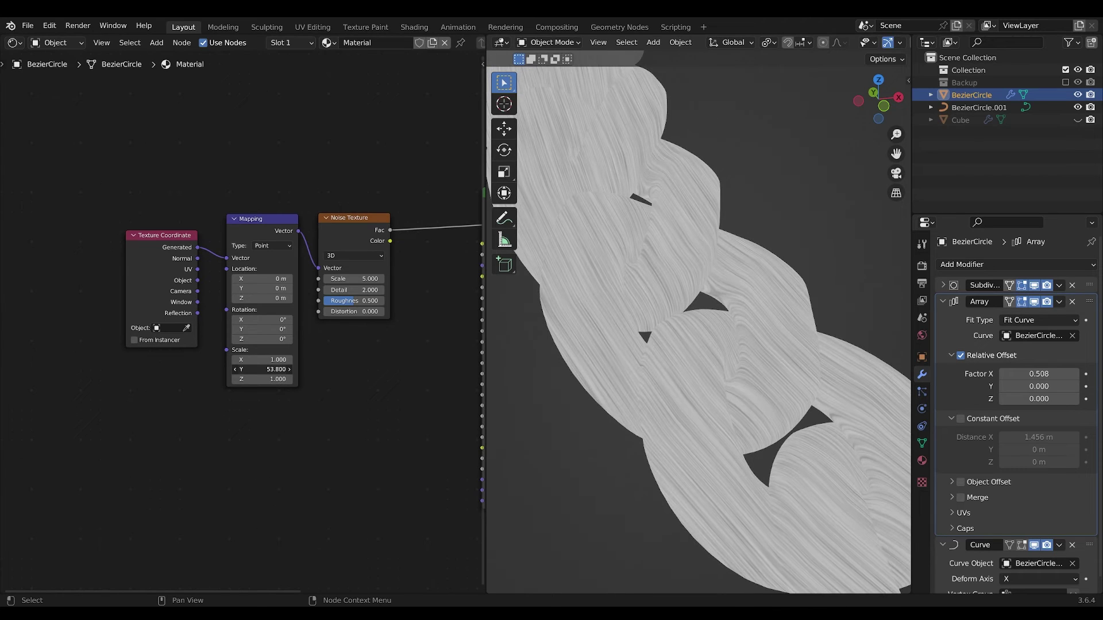
- Set the Noise Texture's distortion to 4.7 and the Mapping node's Y scale to 25
middle_click_drag(319, 349, 205, 344)
scroll(227, 298, "down", 1)
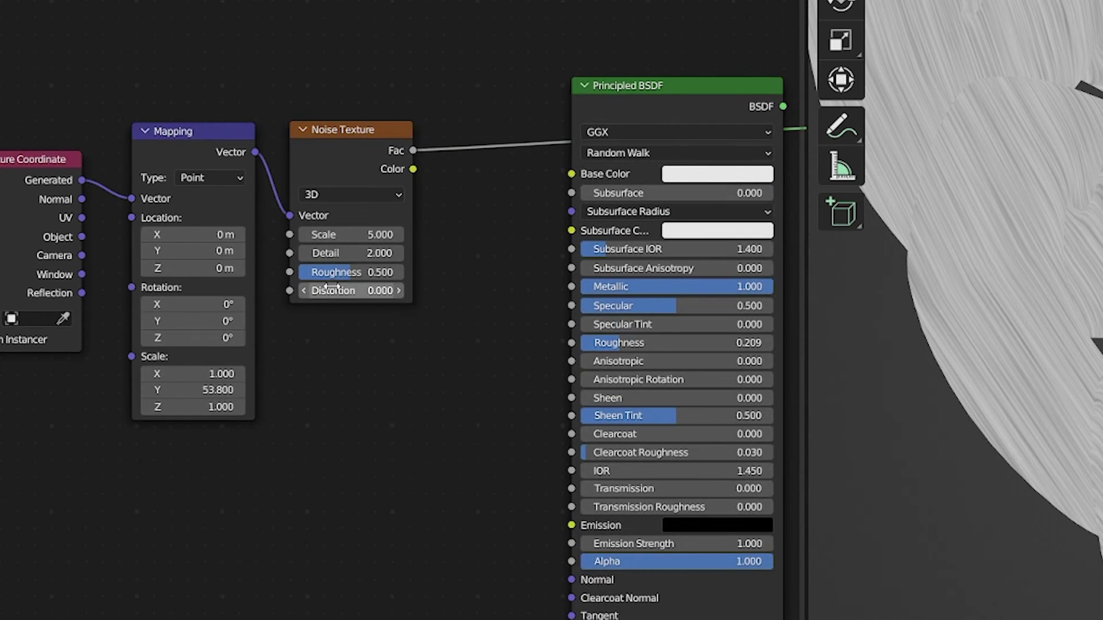
left_click_drag(332, 287, 368, 287)
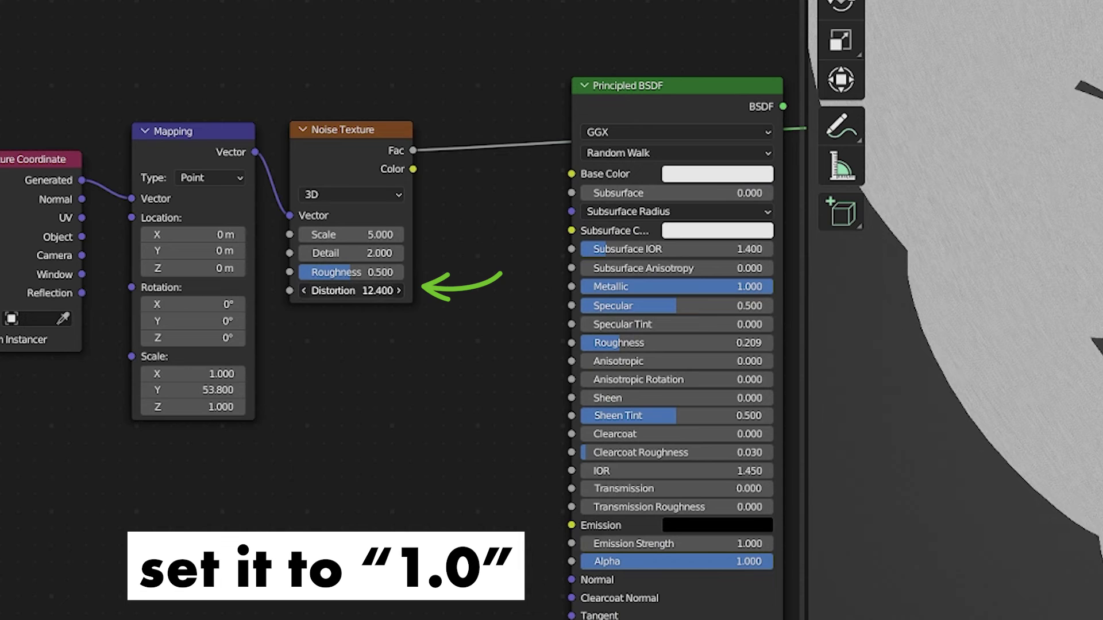
double_click(157, 362)
type("2")
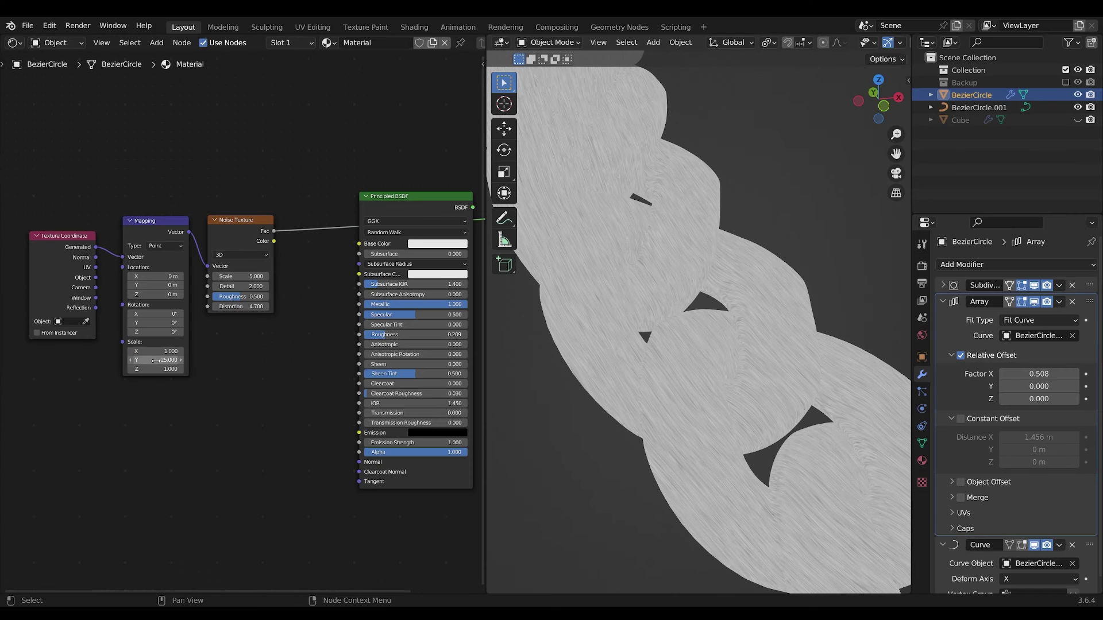
- Link the noise Fac output to the Principled BSDF's Roughness and the BSDF output to the Material Output's Surface
left_click_drag(273, 231, 292, 237)
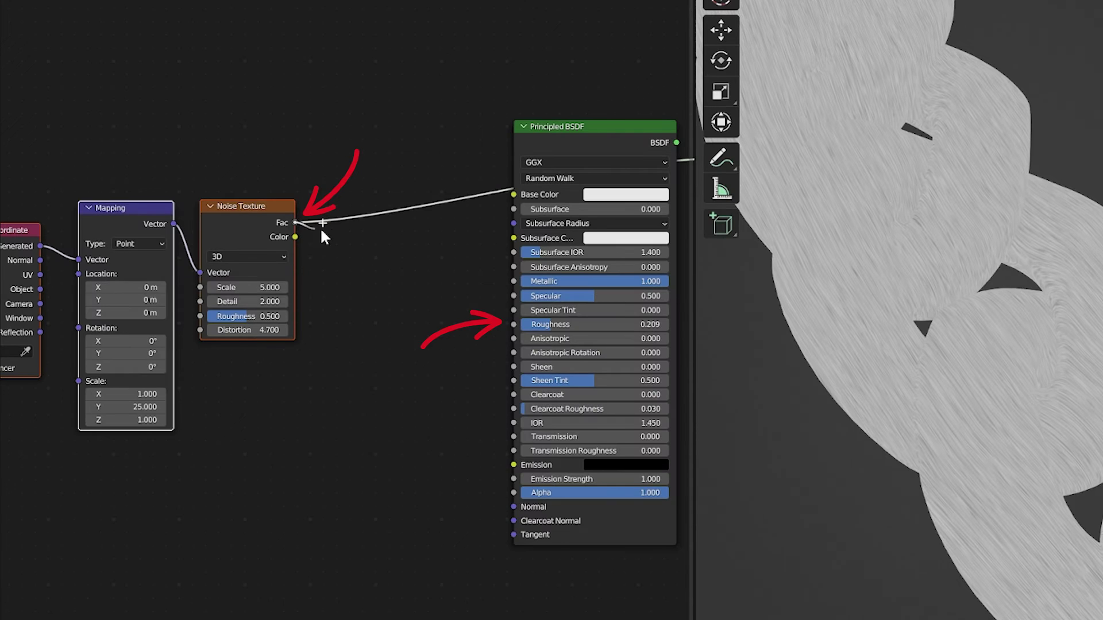
middle_click_drag(549, 130, 311, 147)
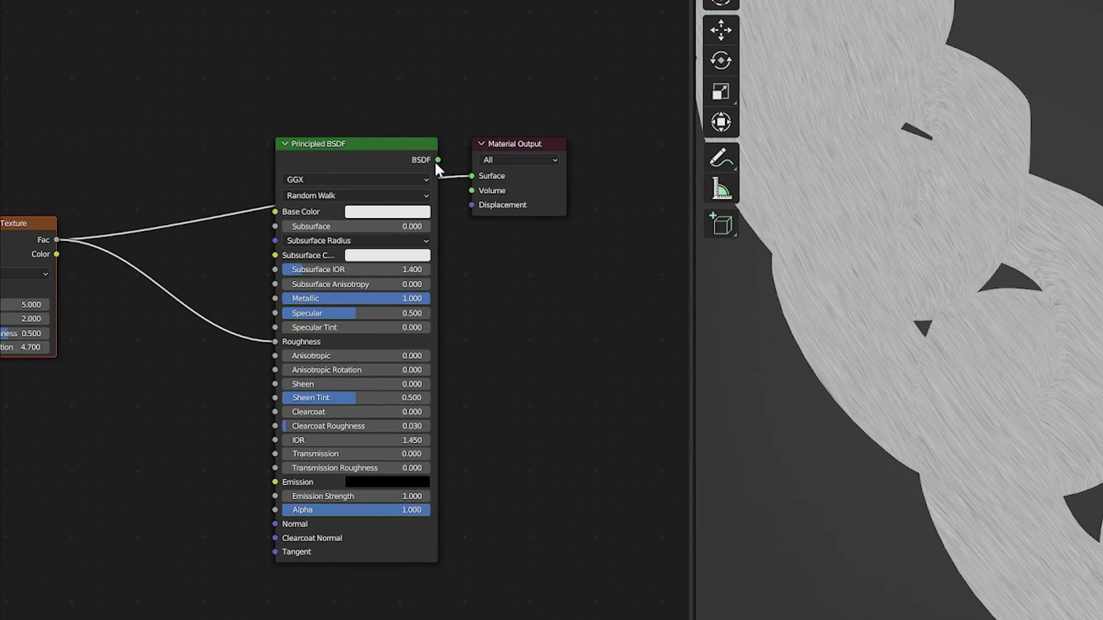
left_click_drag(436, 160, 471, 177)
- Insert a Map Range node between the noise Fac output and Roughness, with To Min 0.2 and To Max 0.5
middle_click_drag(266, 178, 400, 145)
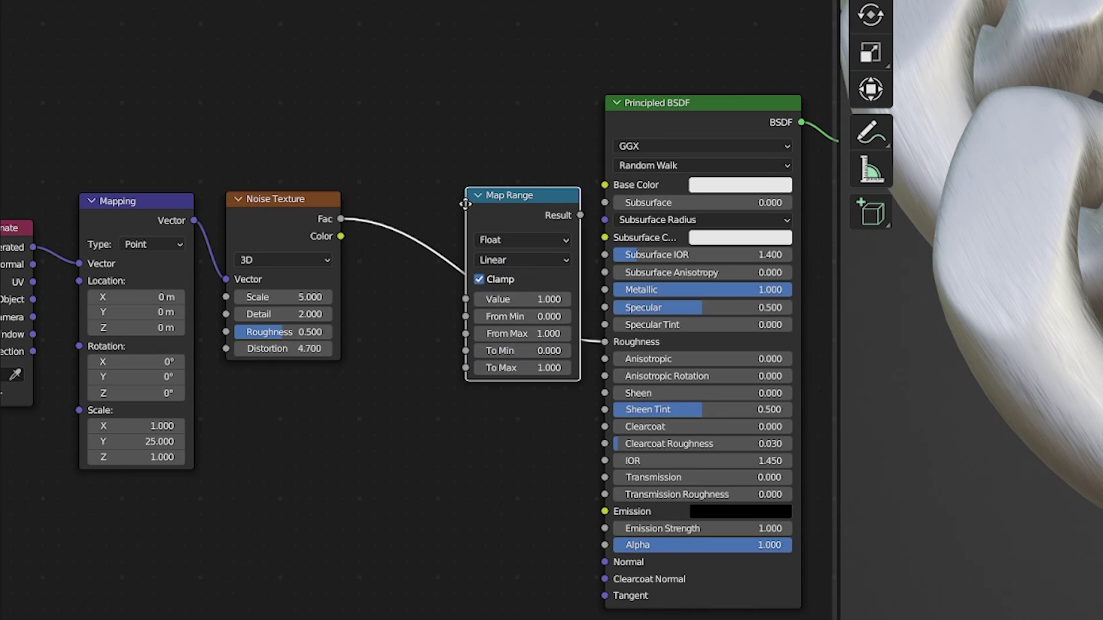
left_click(424, 197)
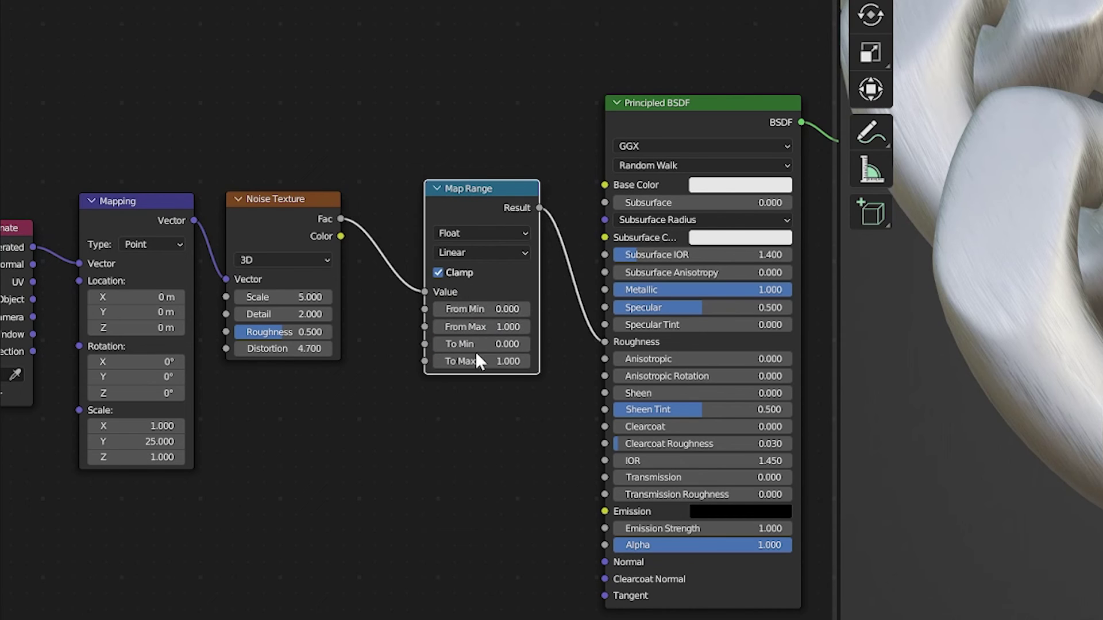
type("0.2")
key("Return")
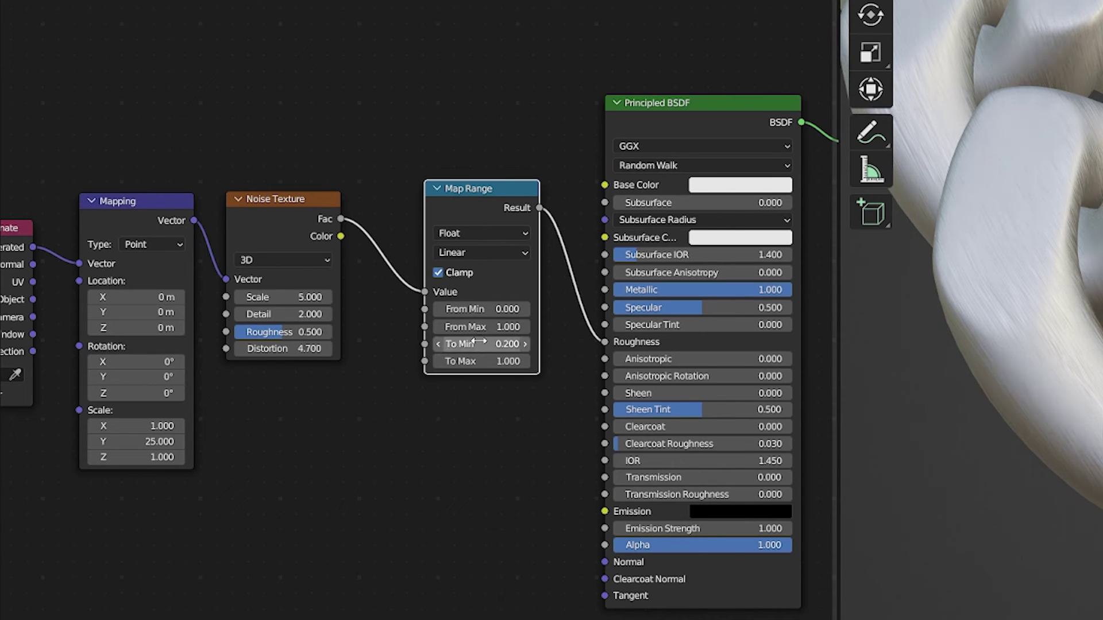
left_click(505, 362)
type(".5")
key("Return")
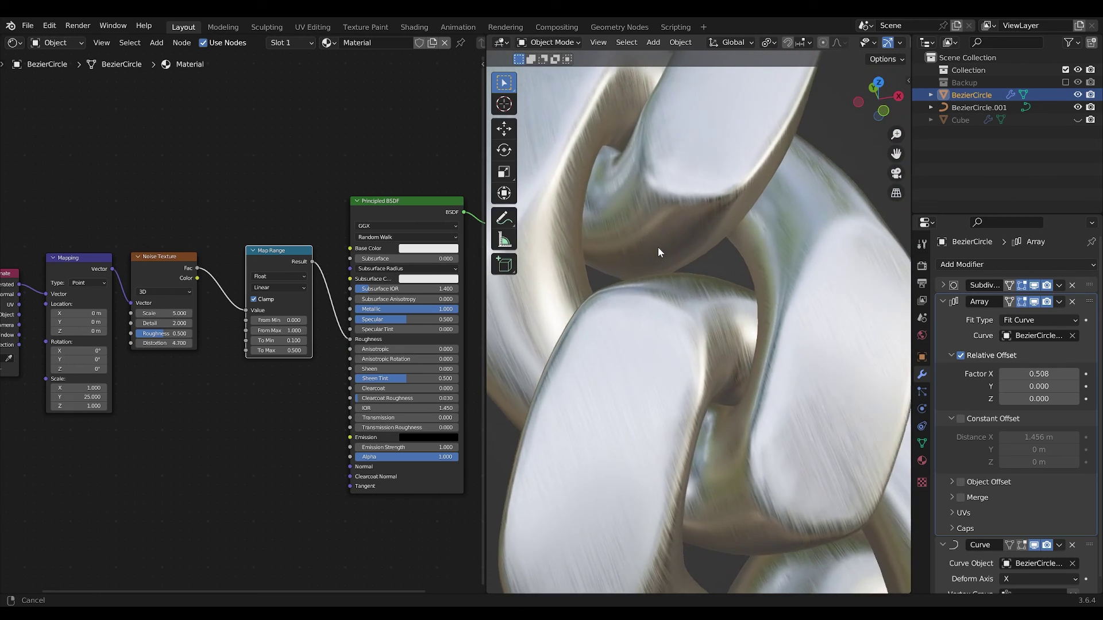